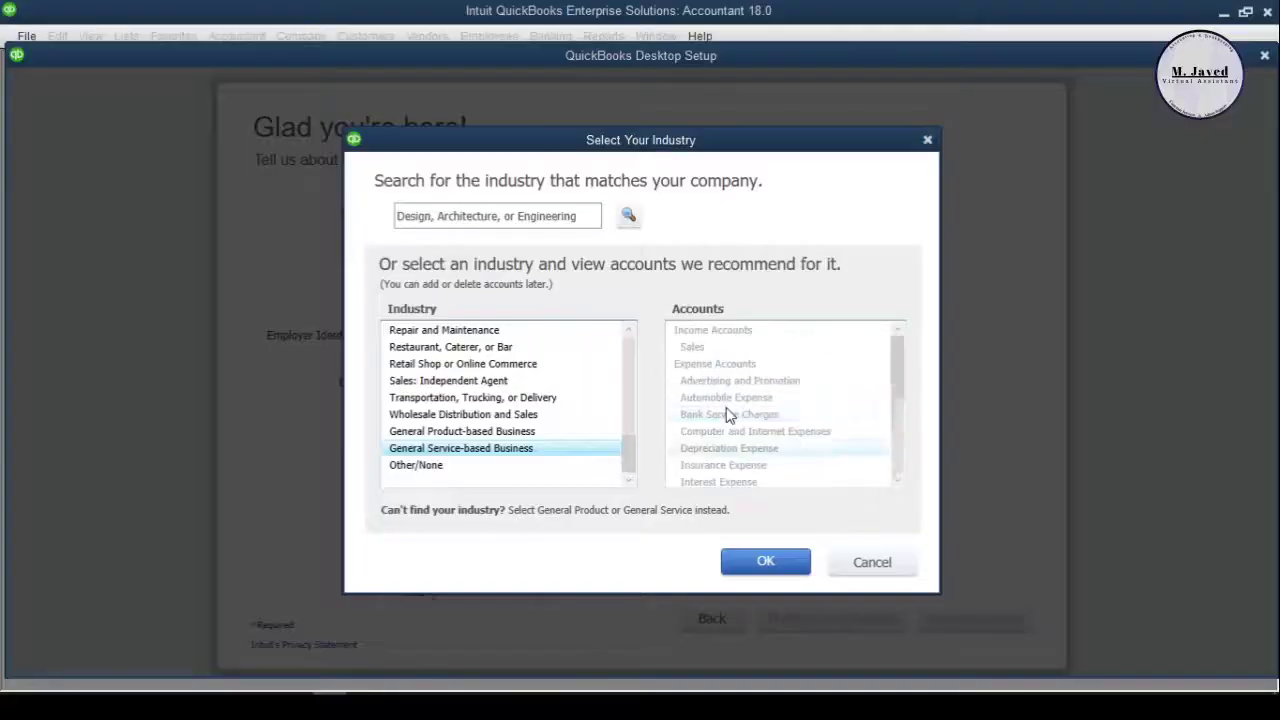
Step: Confirm General Service-based Business as the industry and set the business type to Sole Proprietorship
click(520, 302)
click(497, 348)
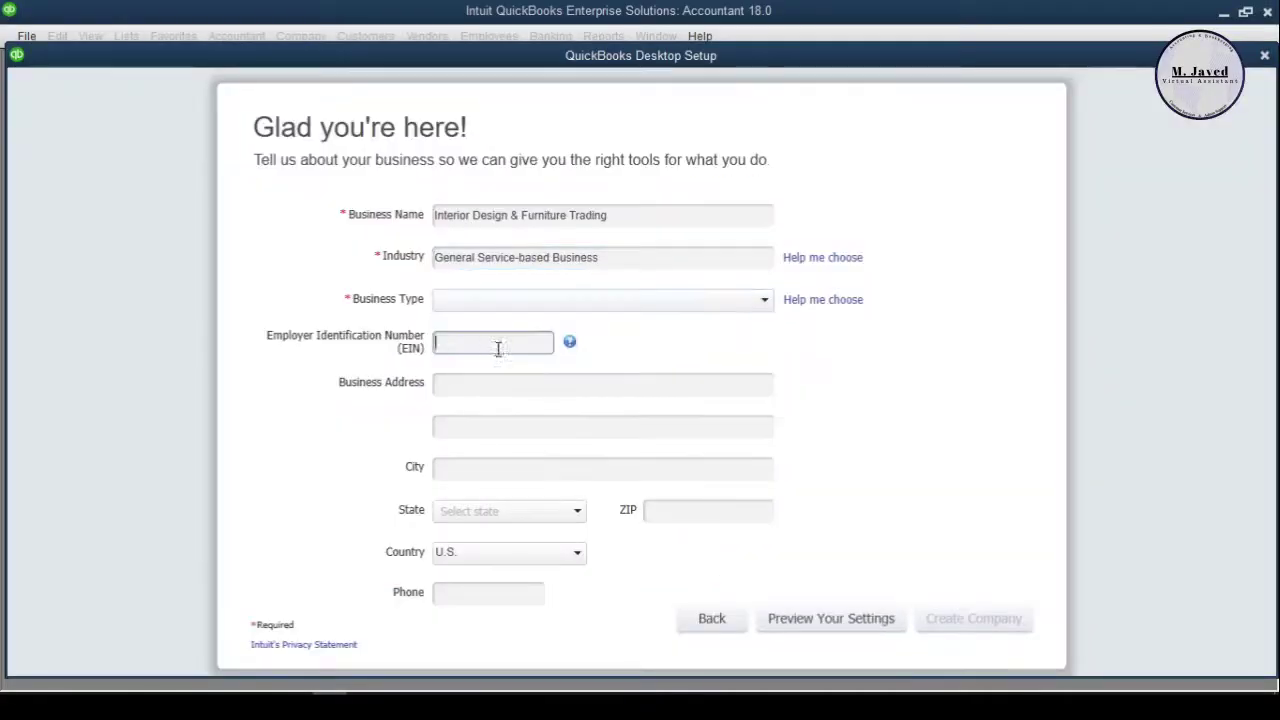
click(540, 300)
click(560, 326)
Step: Enter the business street address and city, and choose the state
click(575, 382)
text(Main Street)
click(509, 468)
text(Las Vagas)
click(510, 510)
scroll(511, 469, down, 5)
click(511, 469)
Step: Fill in the ZIP code and business phone number, then create the company file
click(704, 513)
text(89126)
click(503, 594)
text(123 123 1234)
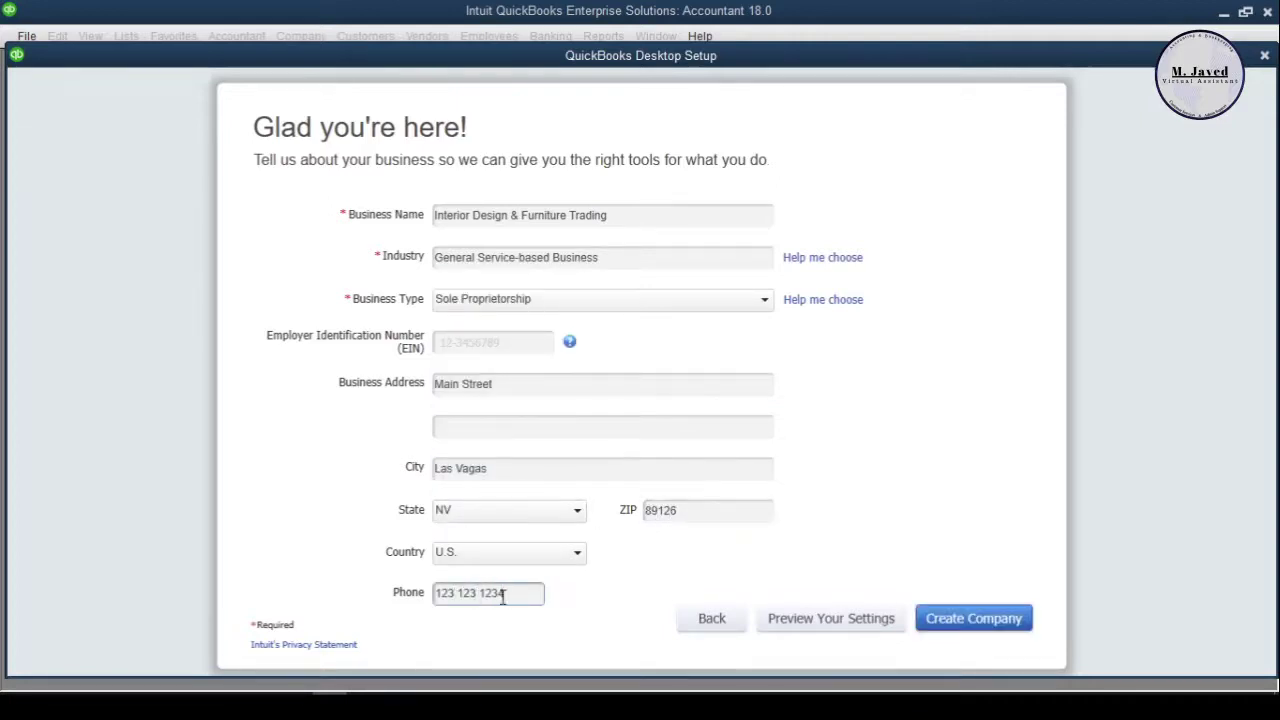
click(960, 619)
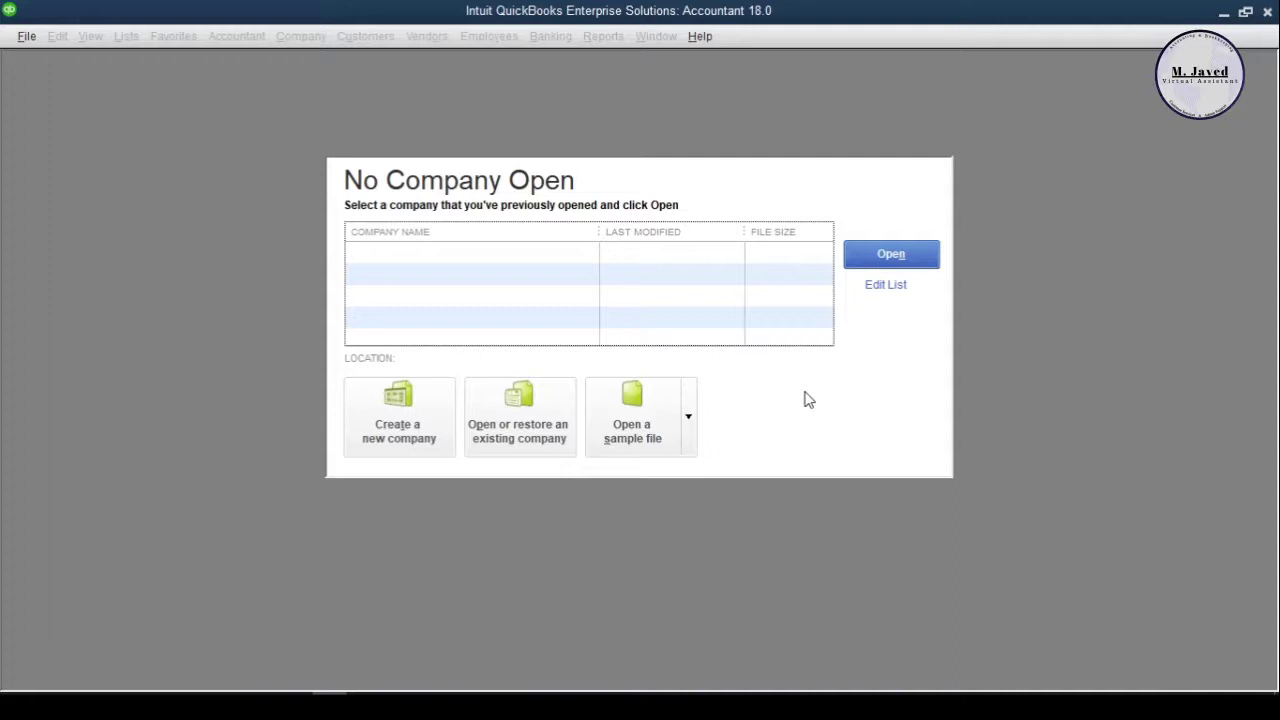
click(406, 449)
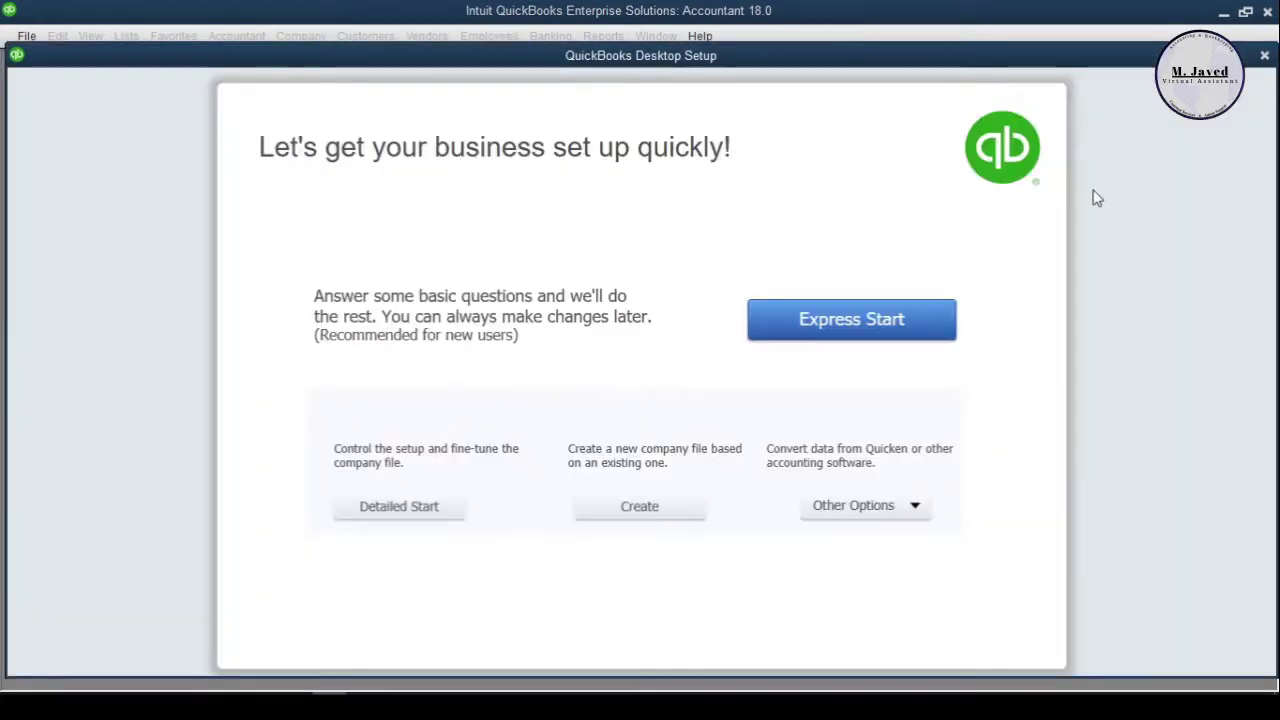
click(1264, 56)
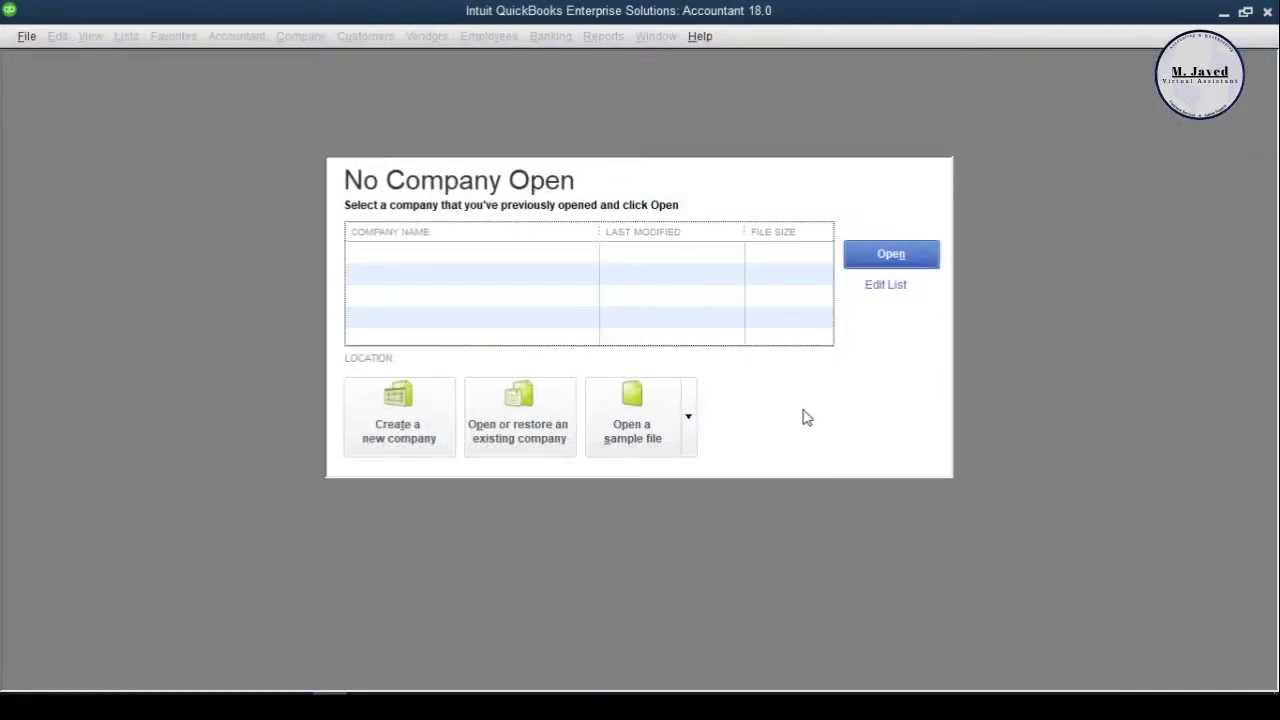
click(530, 446)
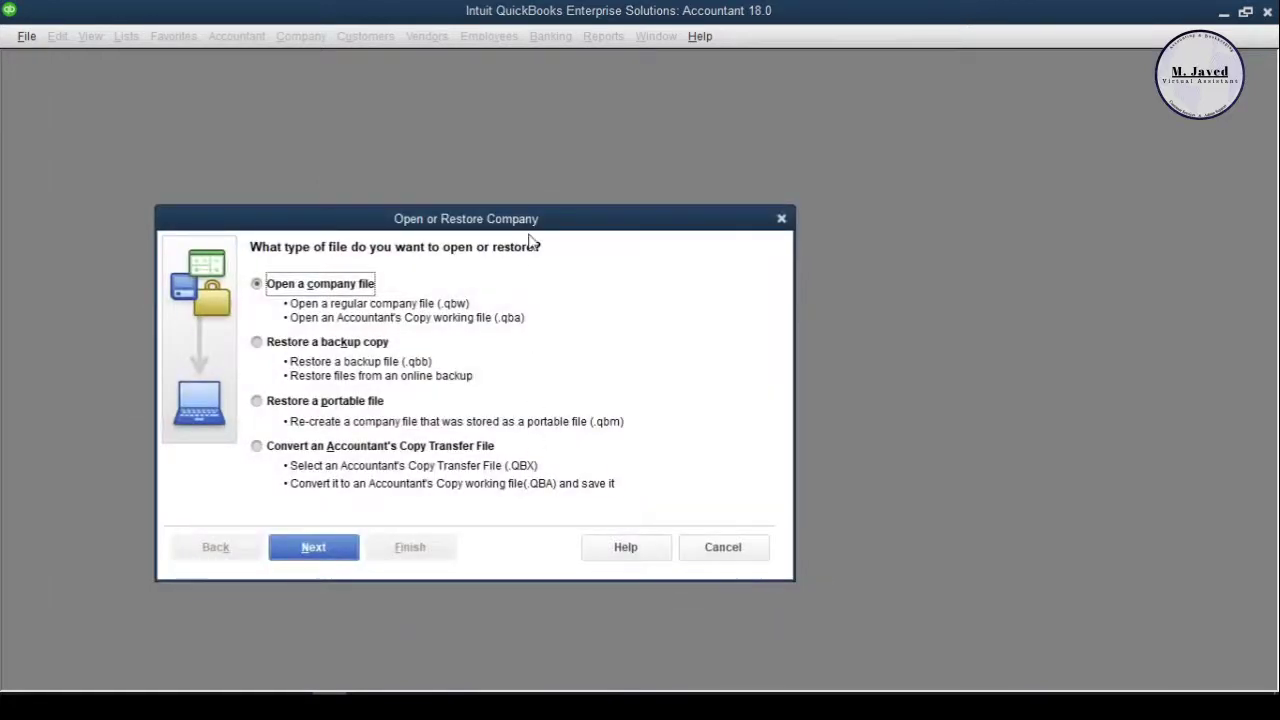
drag(531, 218, 608, 176)
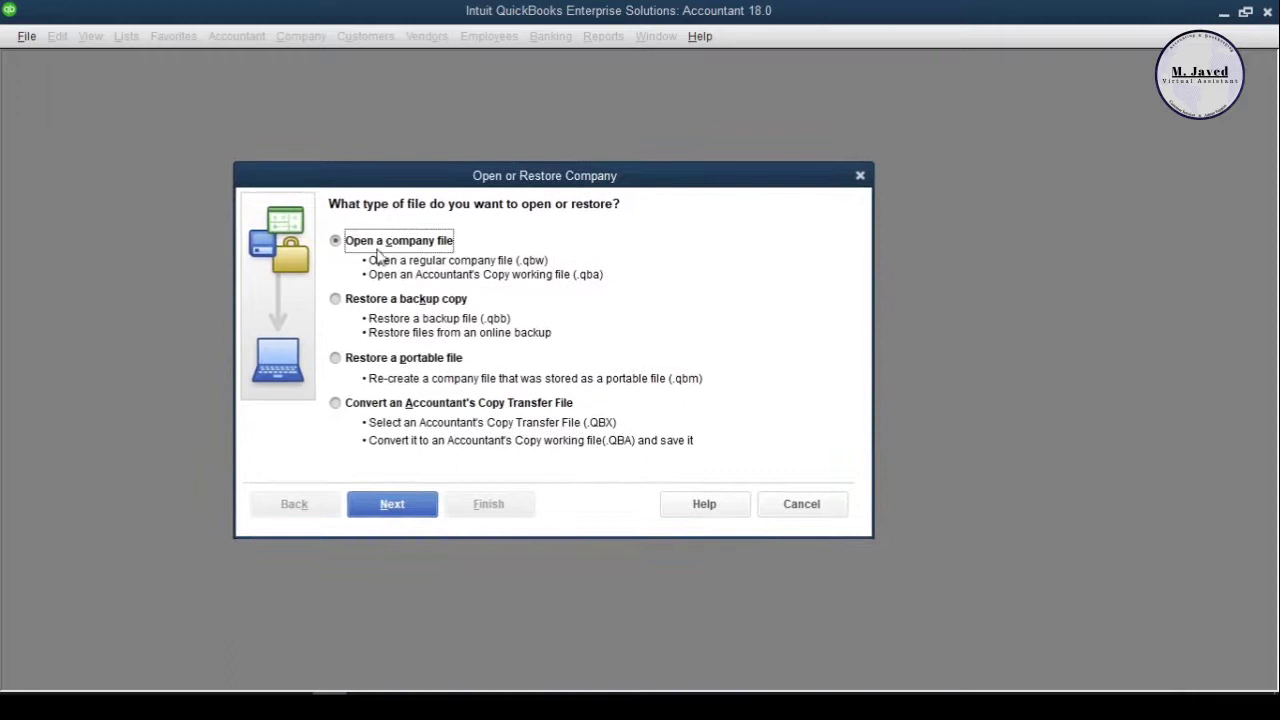
click(339, 303)
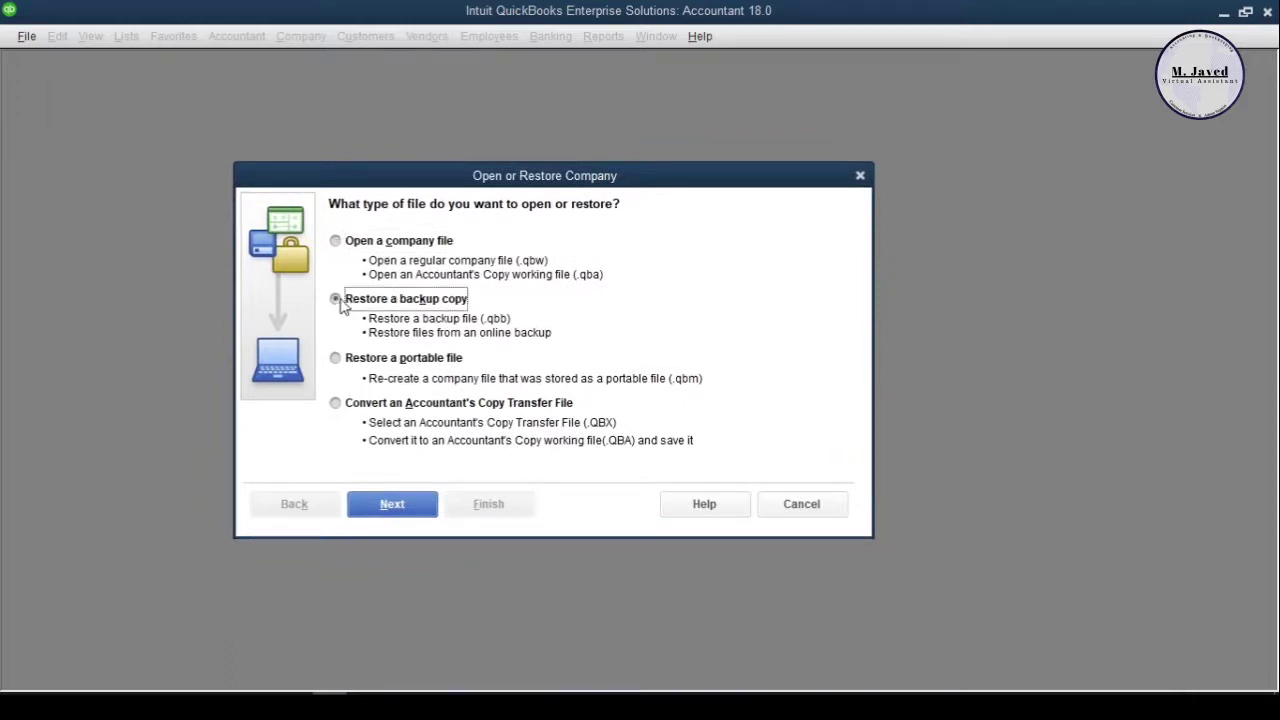
click(336, 243)
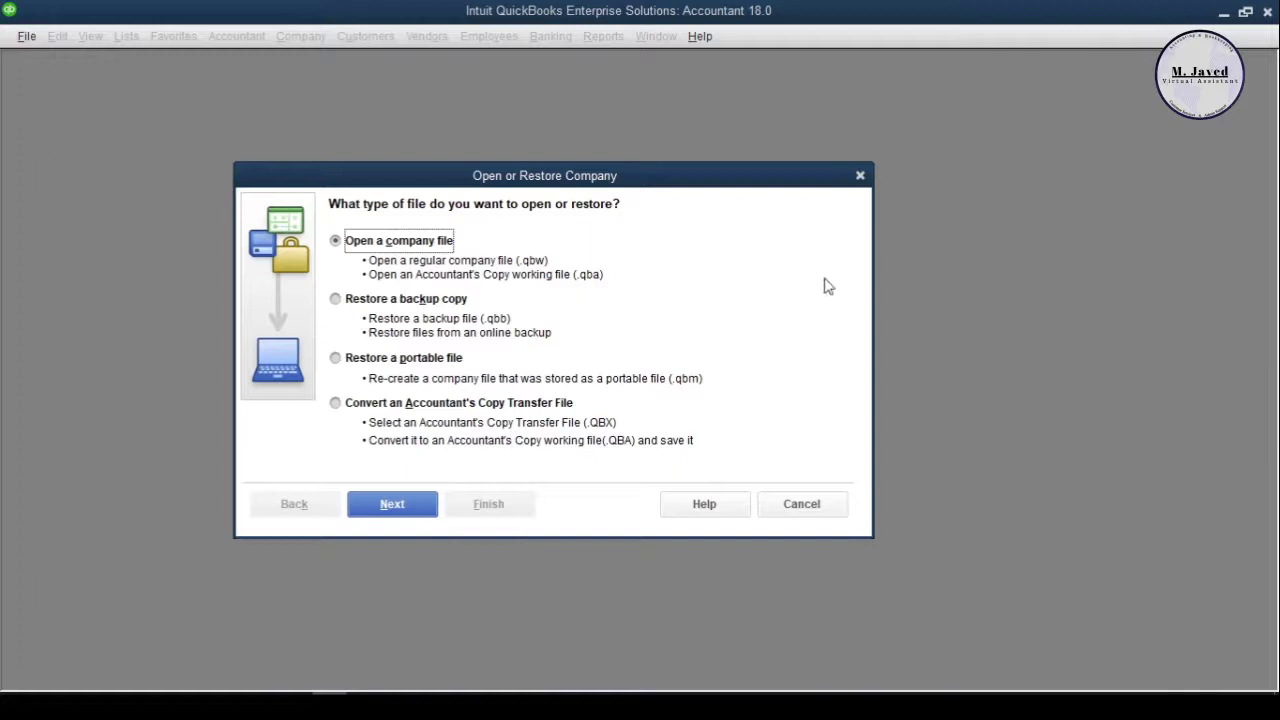
click(860, 176)
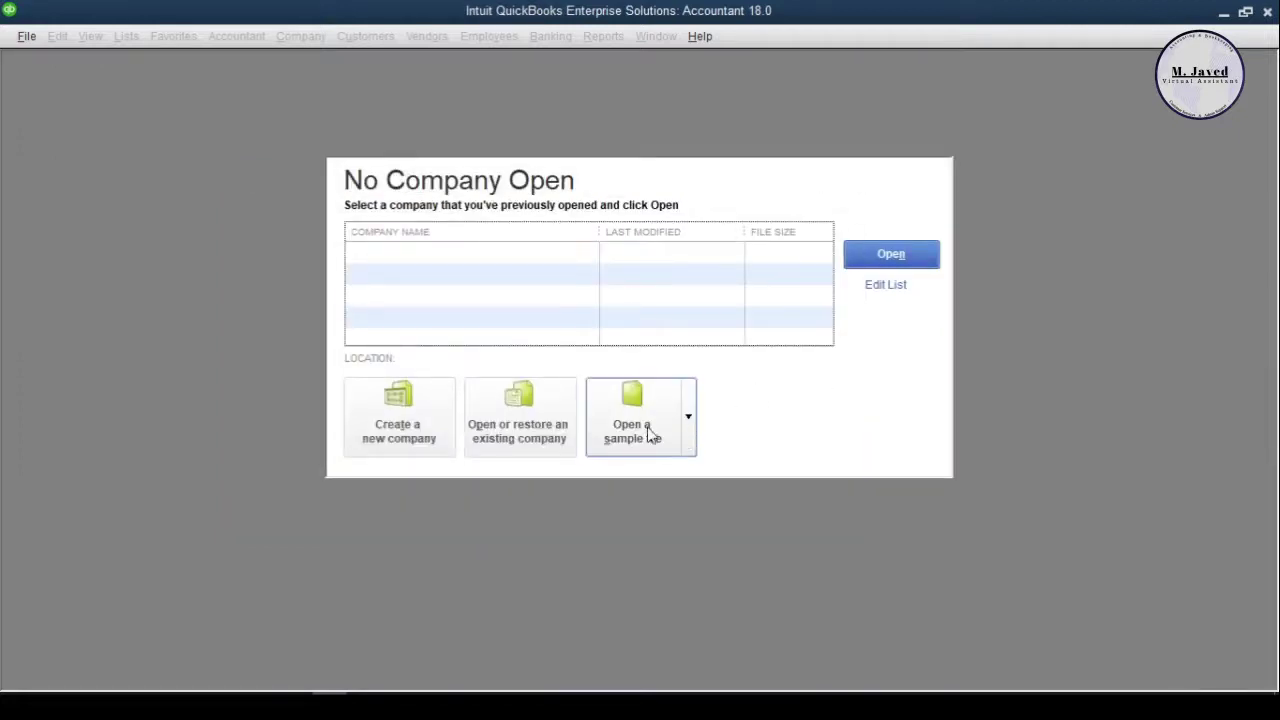
click(692, 427)
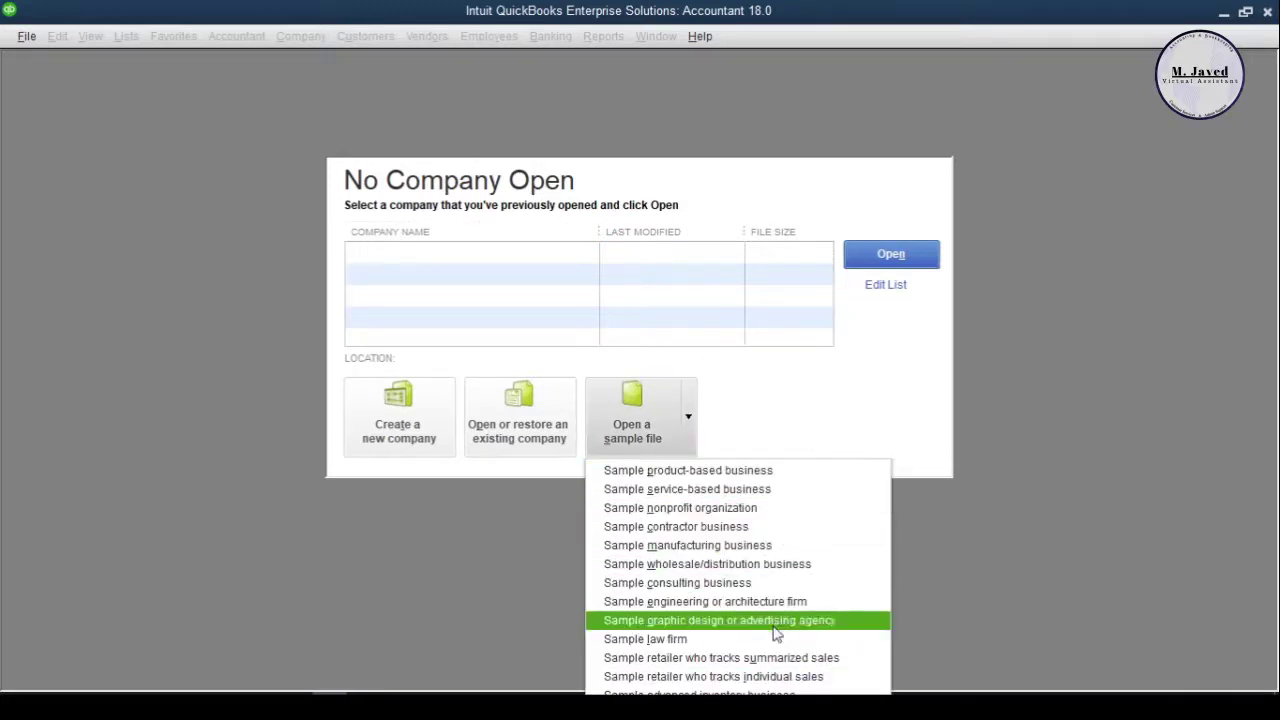
click(792, 414)
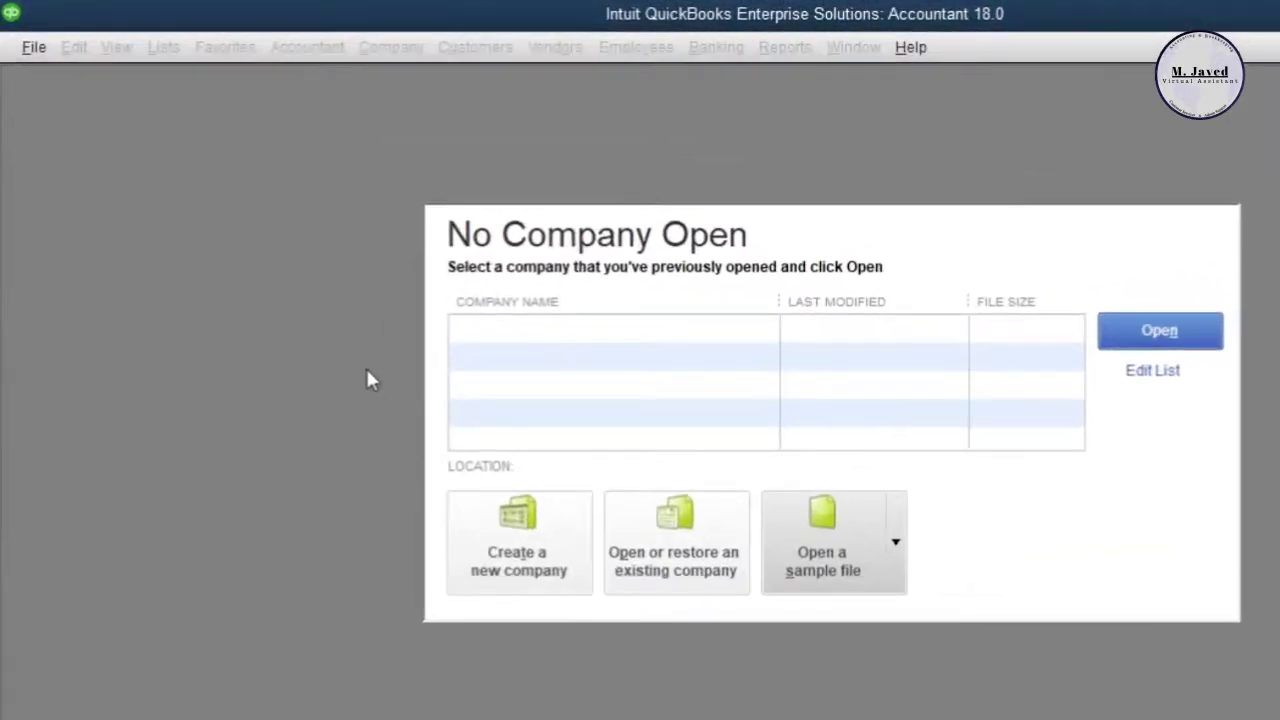
click(34, 54)
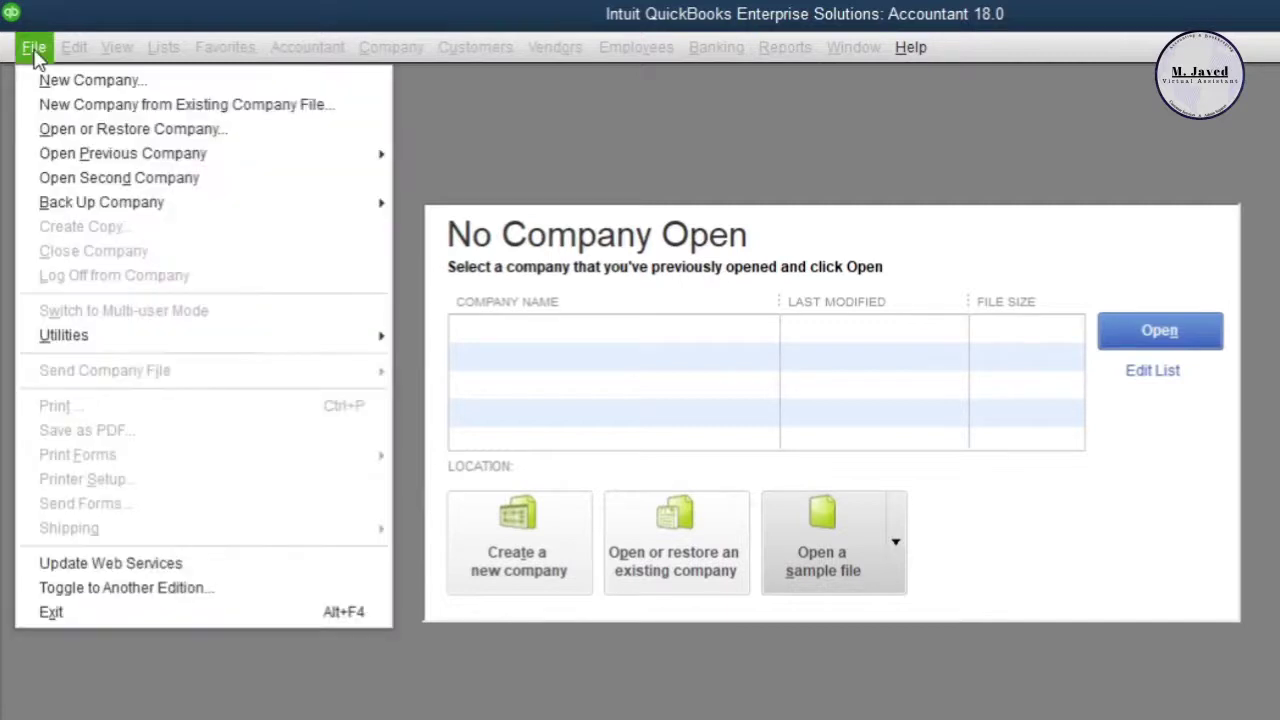
click(178, 93)
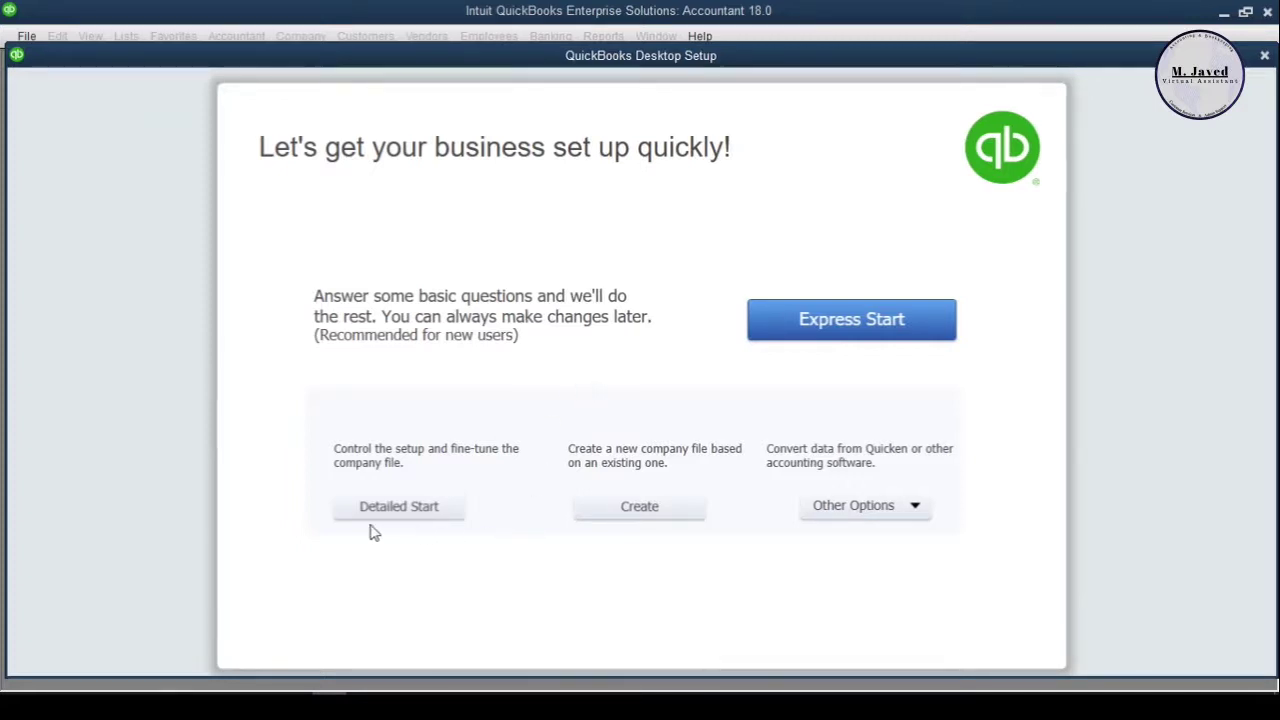
click(433, 512)
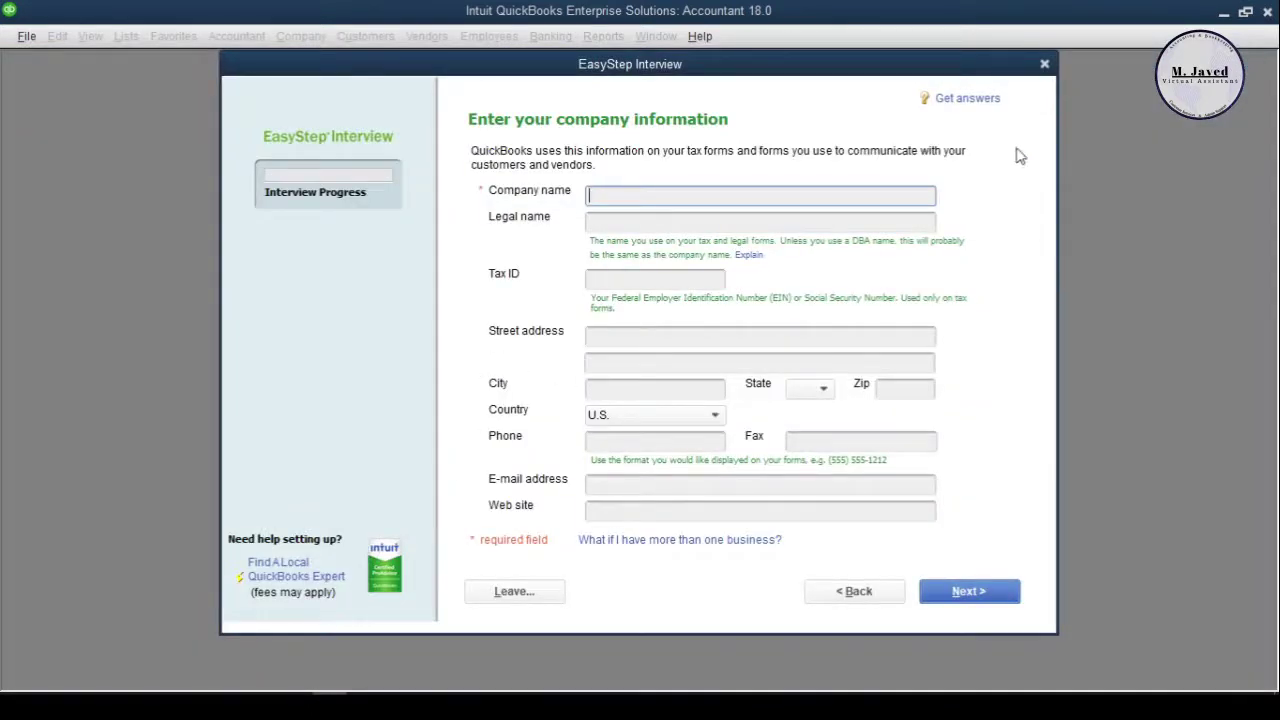
click(1044, 63)
click(597, 247)
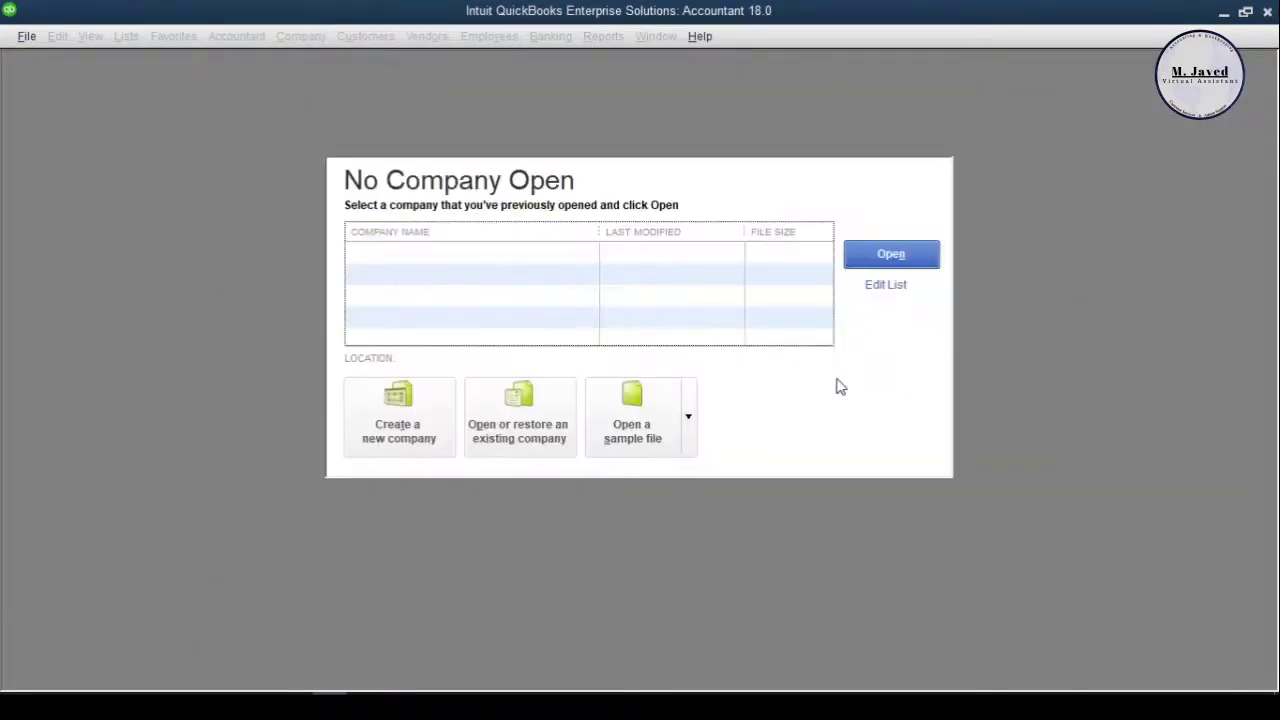
click(27, 36)
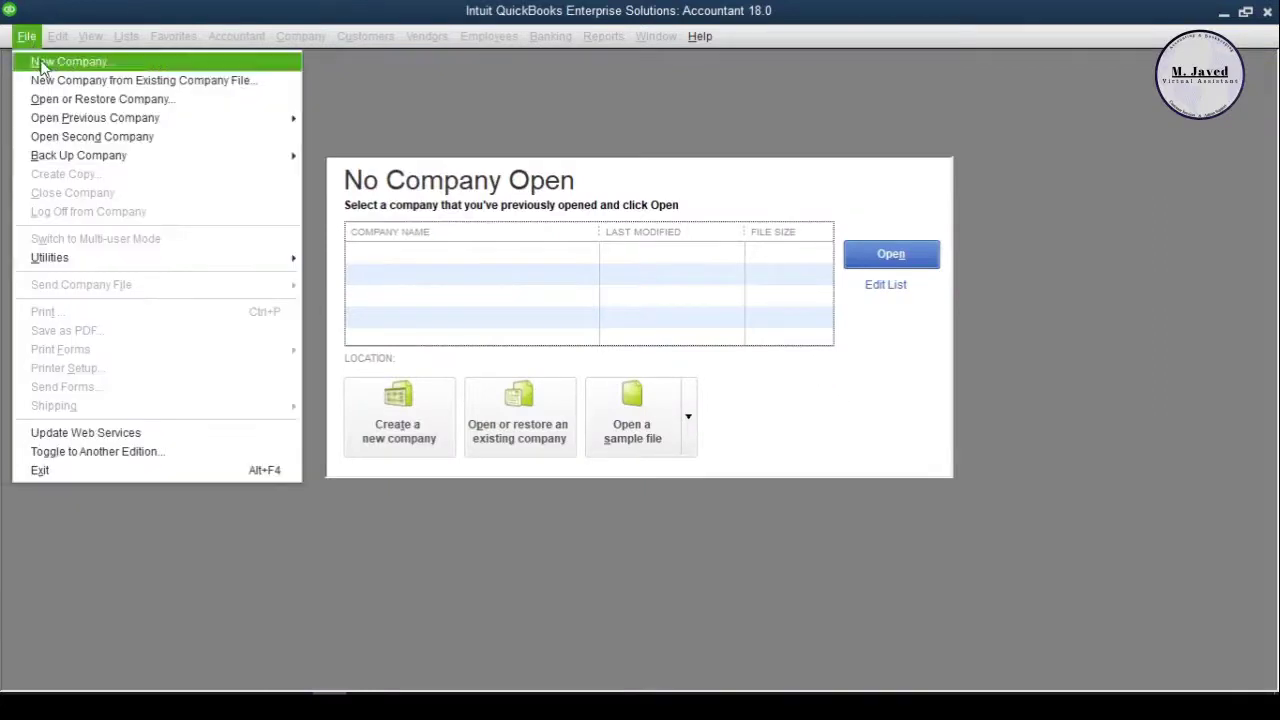
click(36, 55)
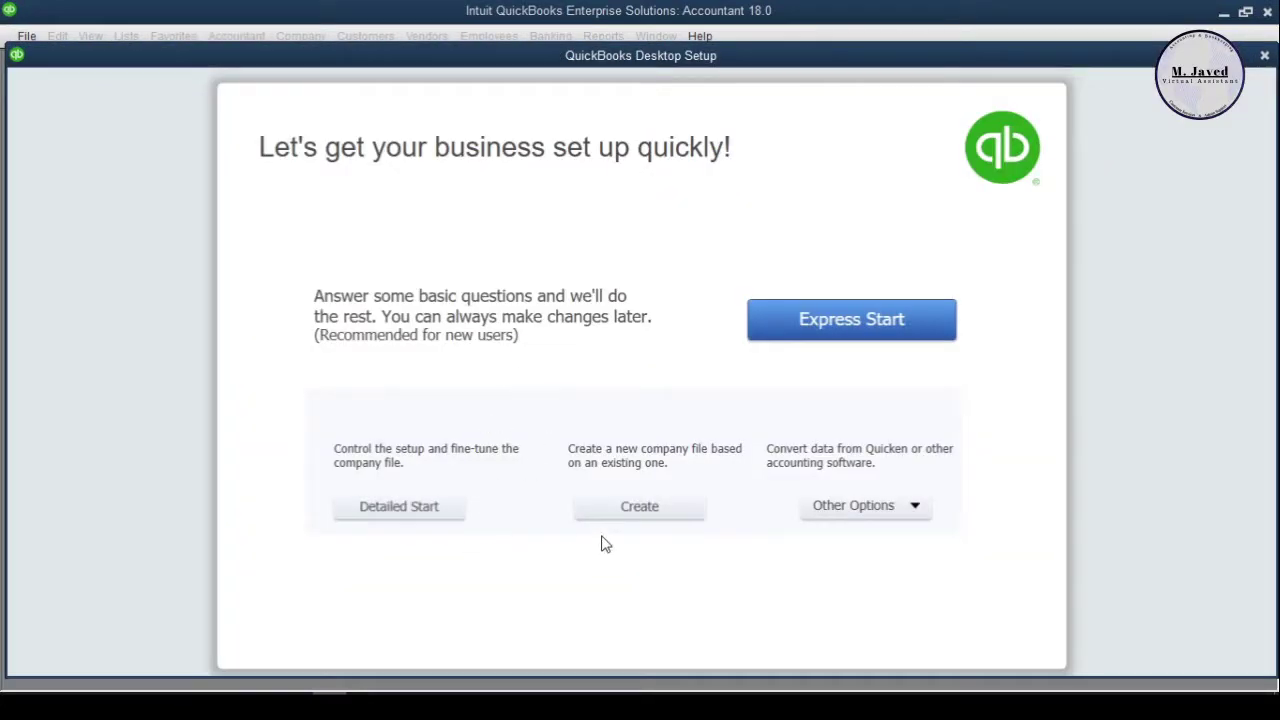
click(655, 508)
drag(484, 193, 662, 219)
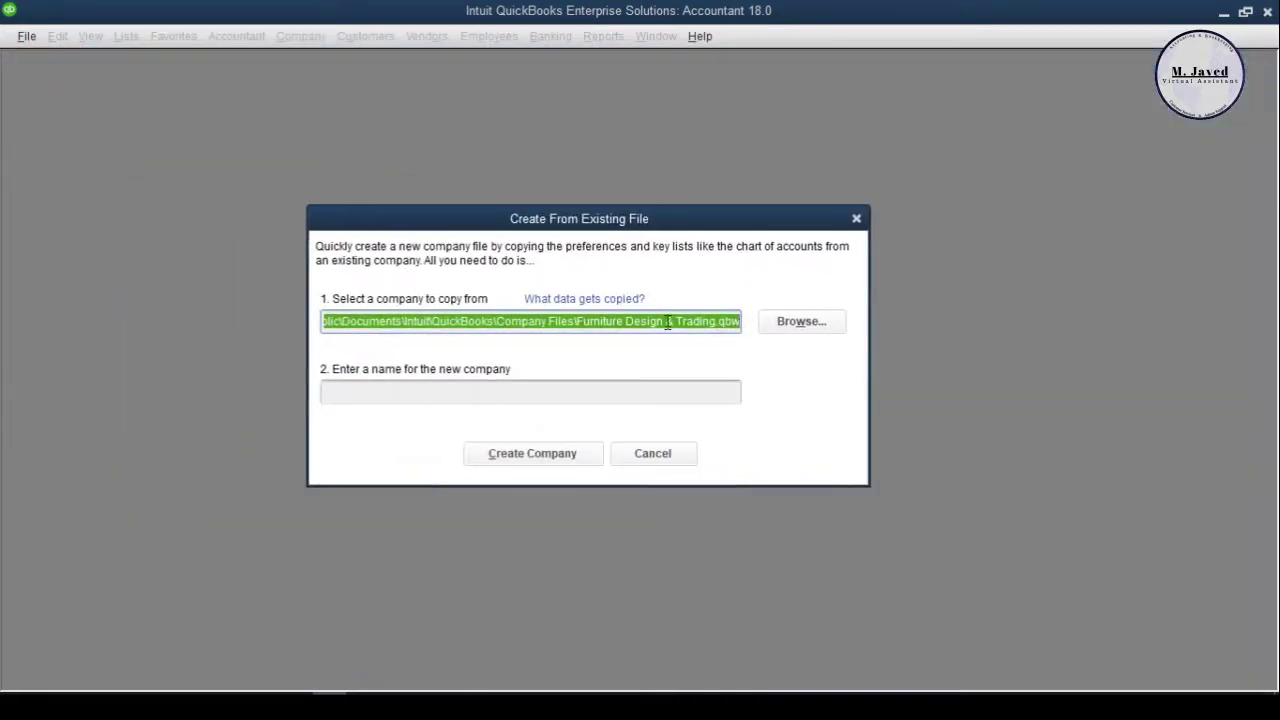
click(790, 322)
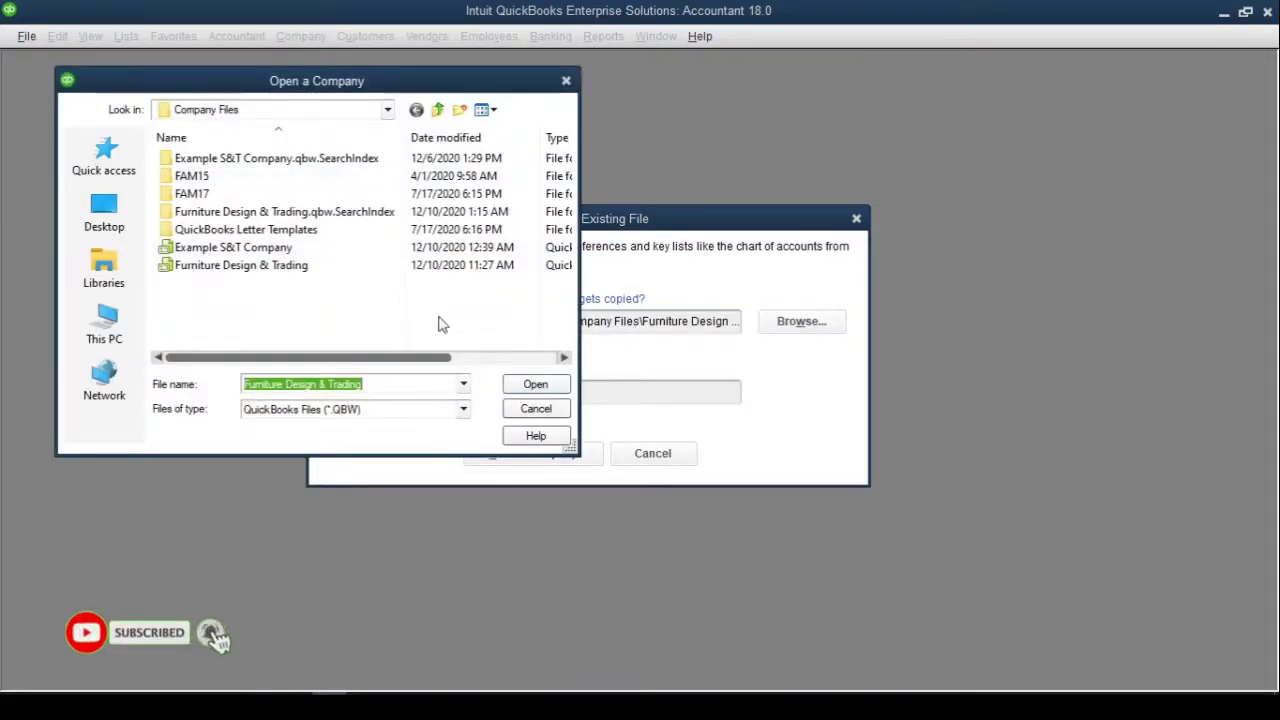
click(566, 81)
click(466, 393)
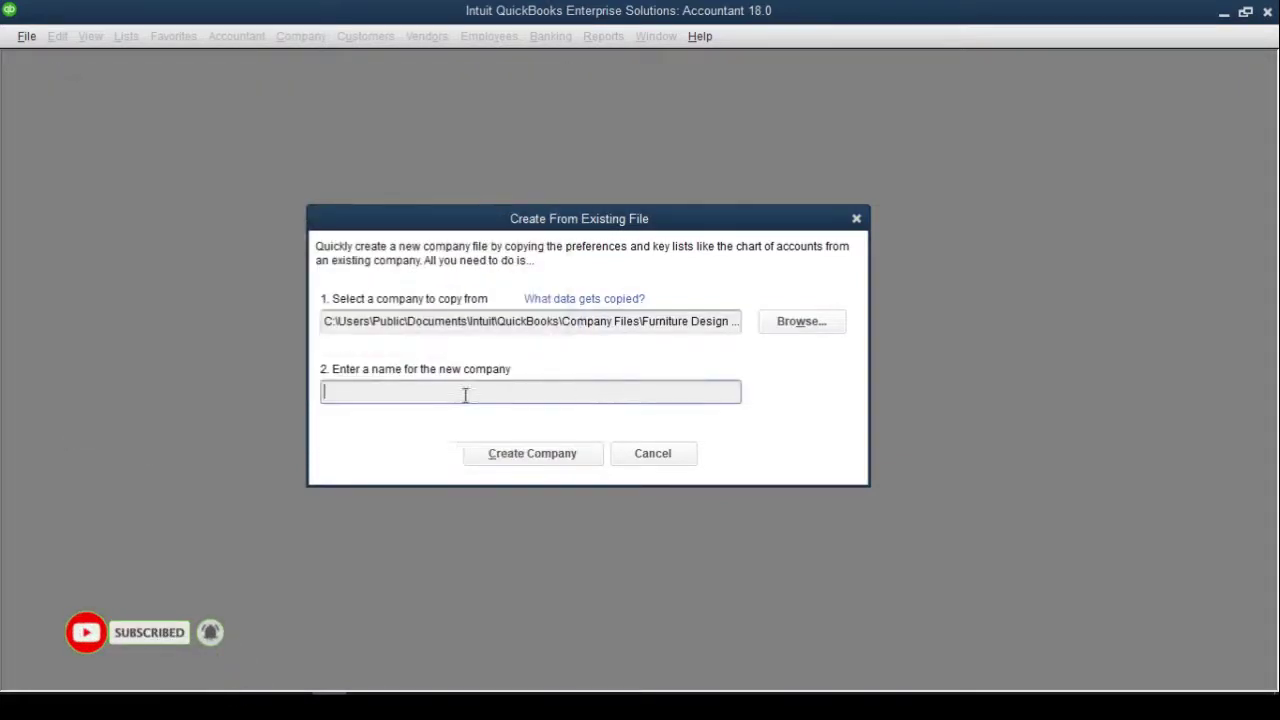
click(640, 458)
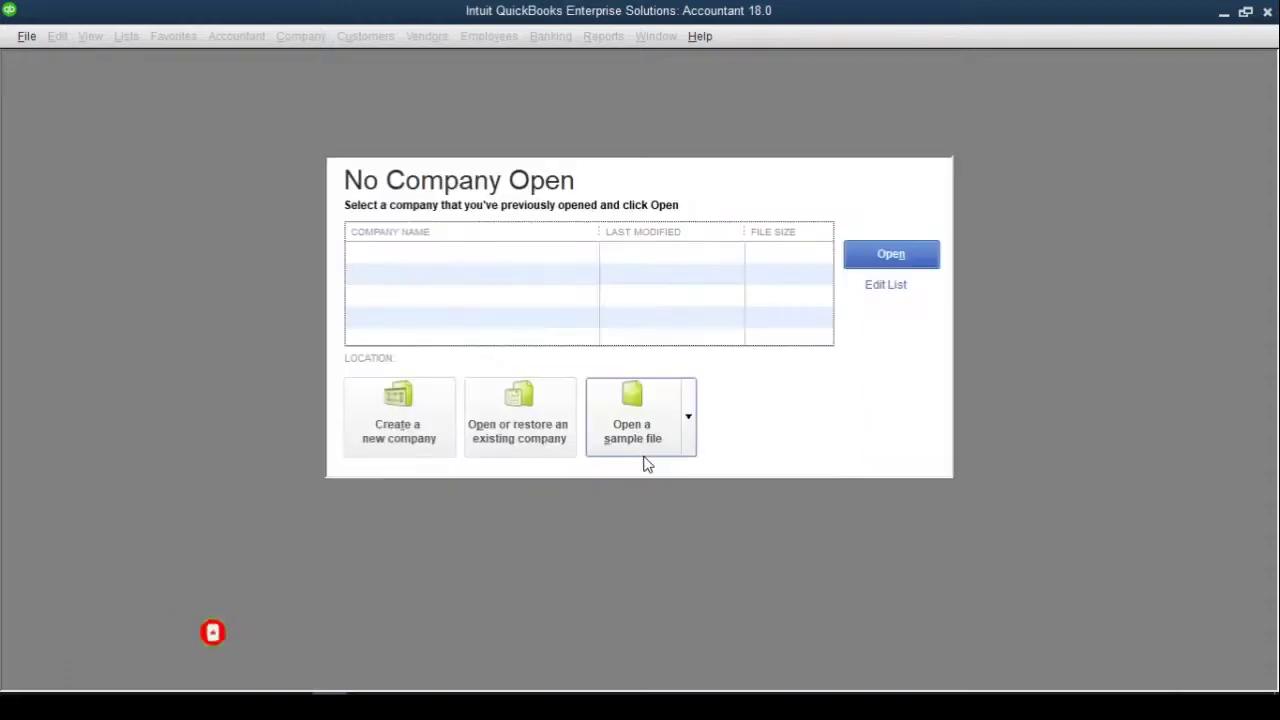
Step: Start a new company and look at the Other Options list without choosing one
click(27, 36)
click(62, 56)
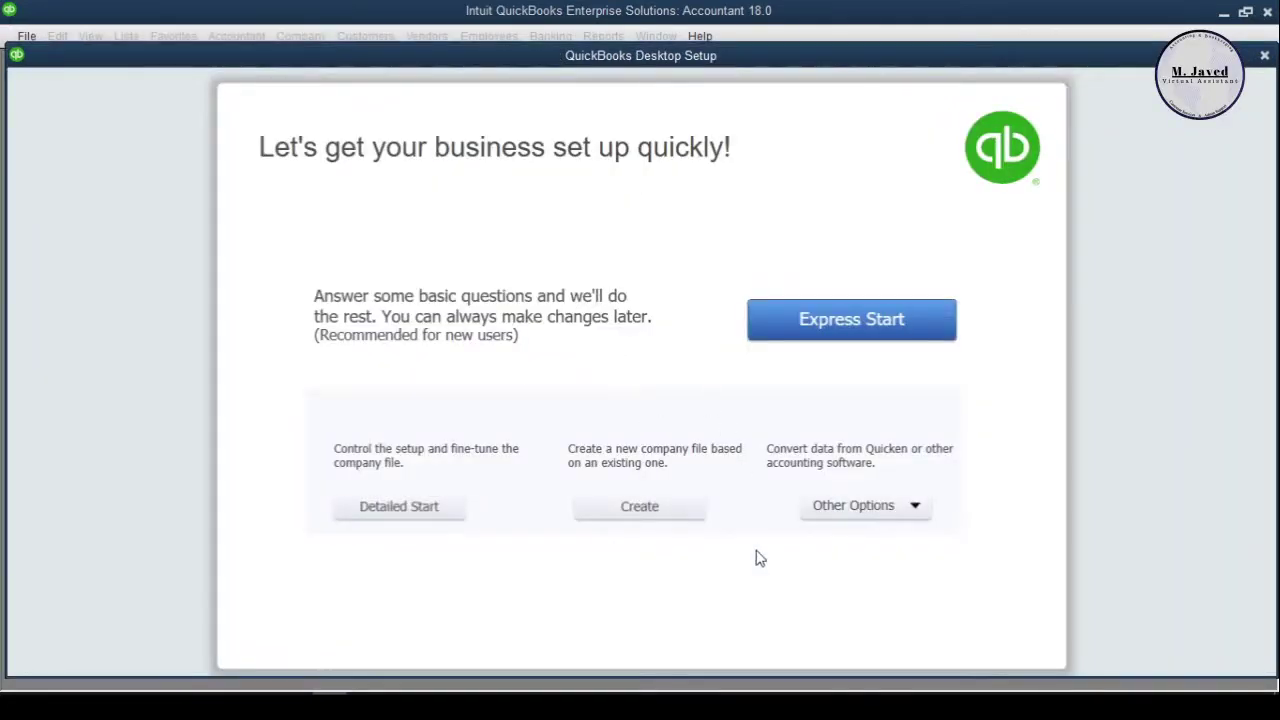
click(915, 506)
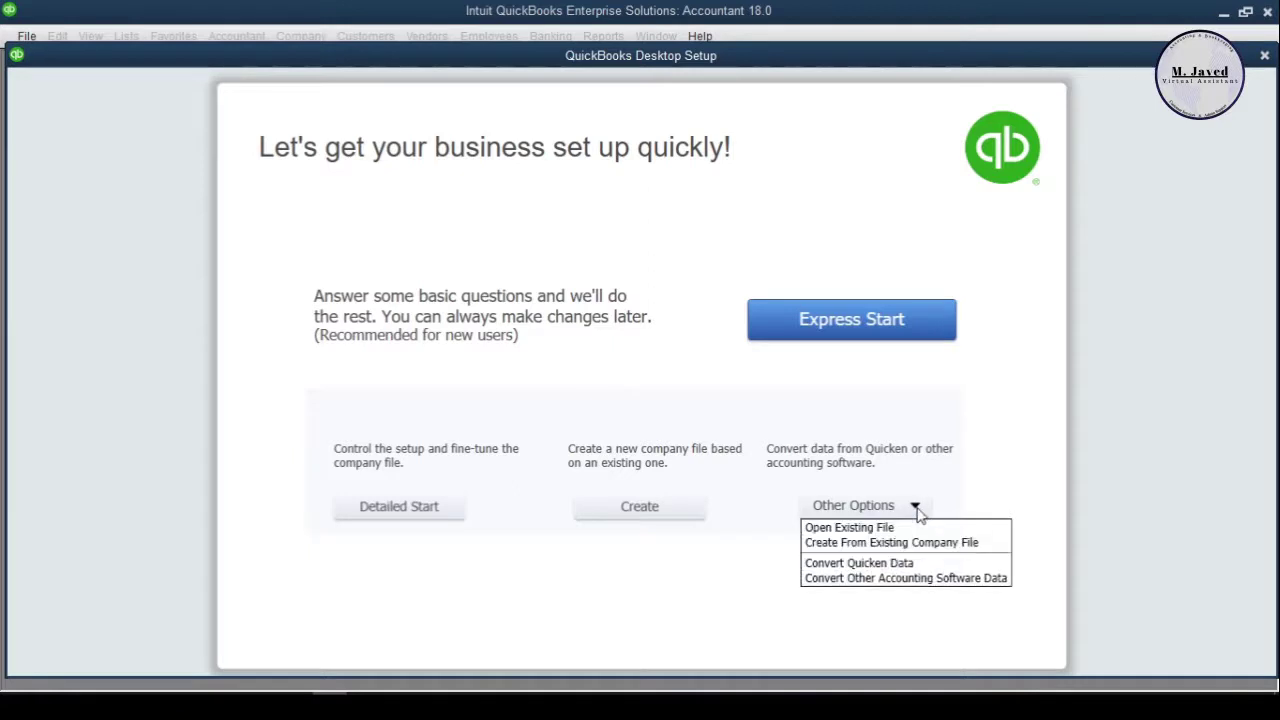
click(1041, 541)
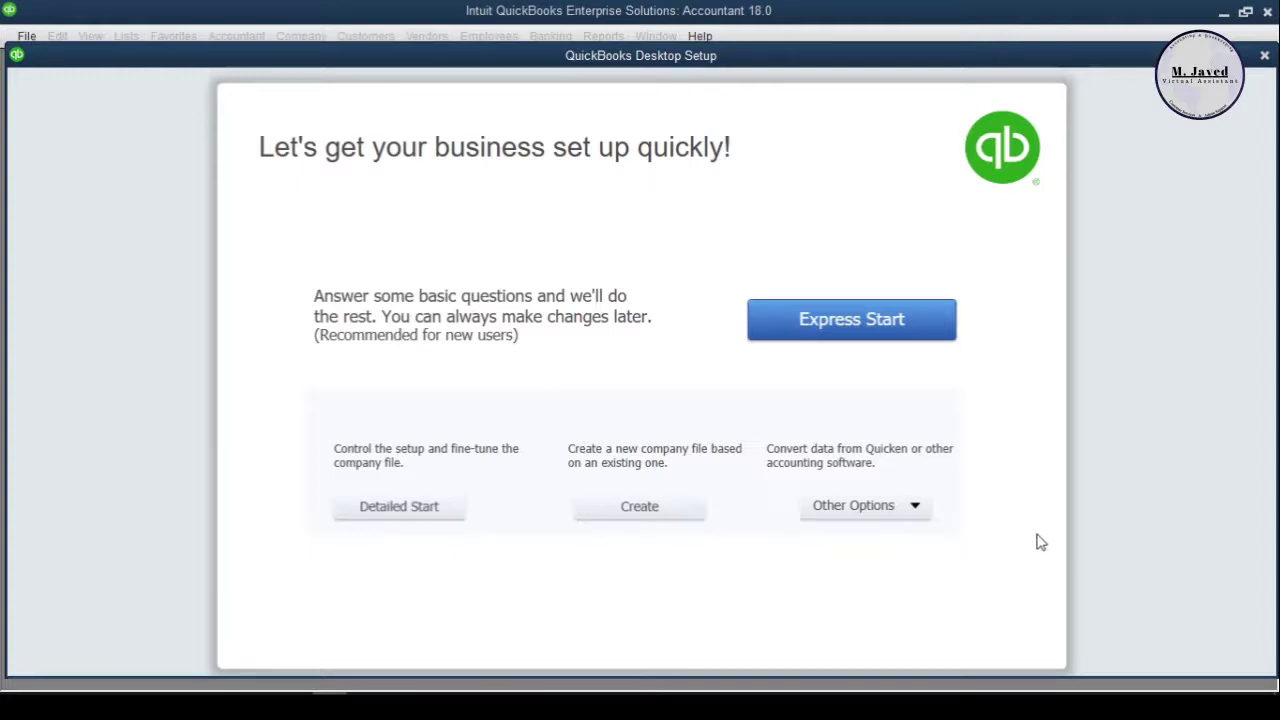
Step: Begin Express Start and name the business Interior Design & Furniture Trading
click(836, 326)
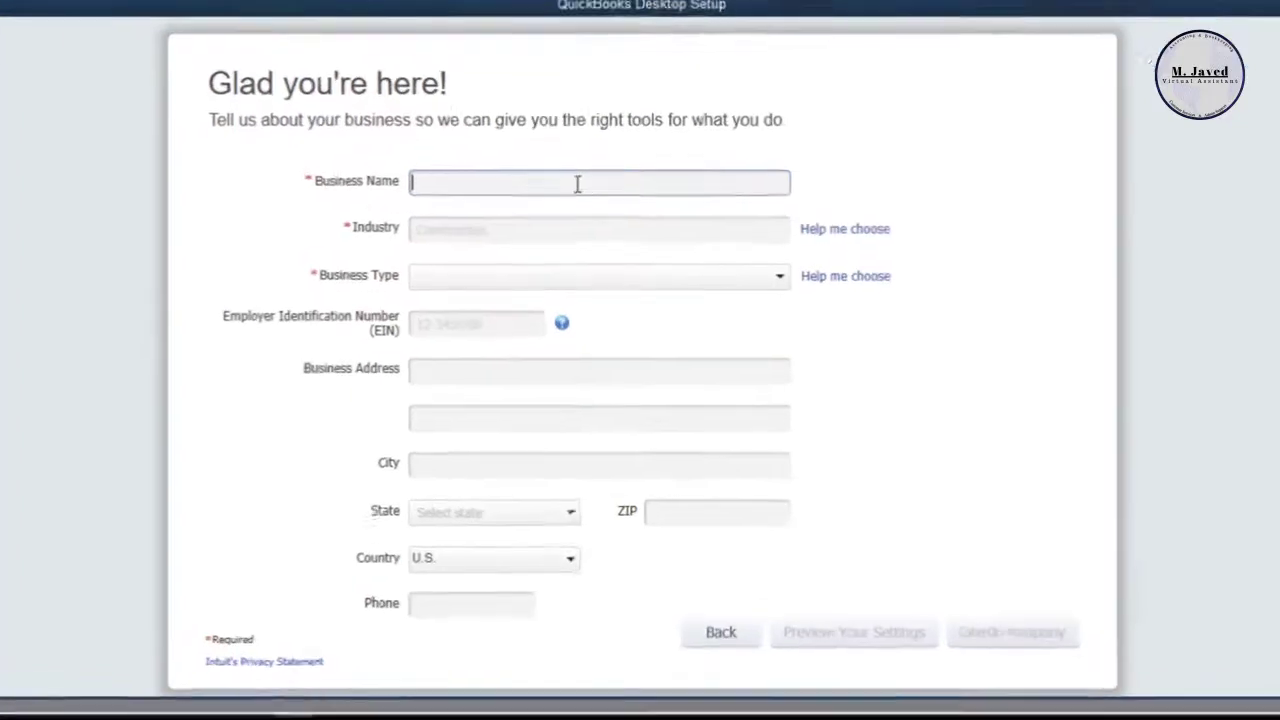
text(Interior Design & Furniture Trading)
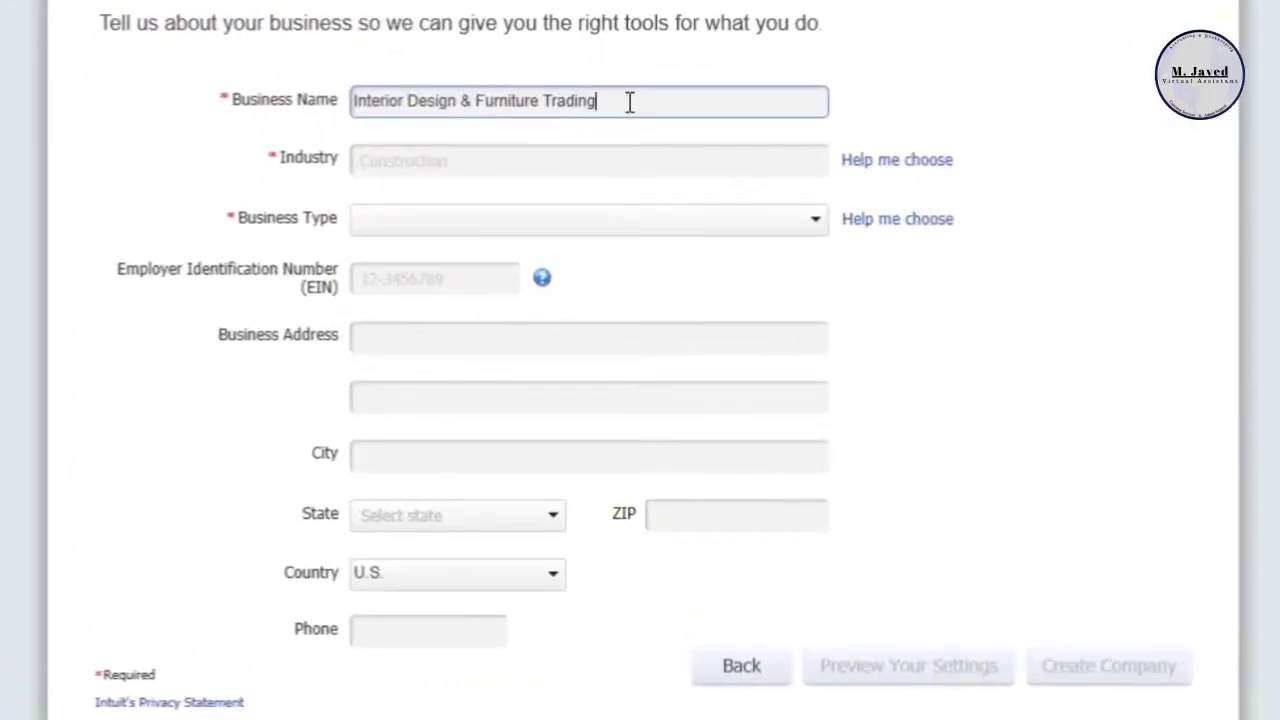
click(586, 162)
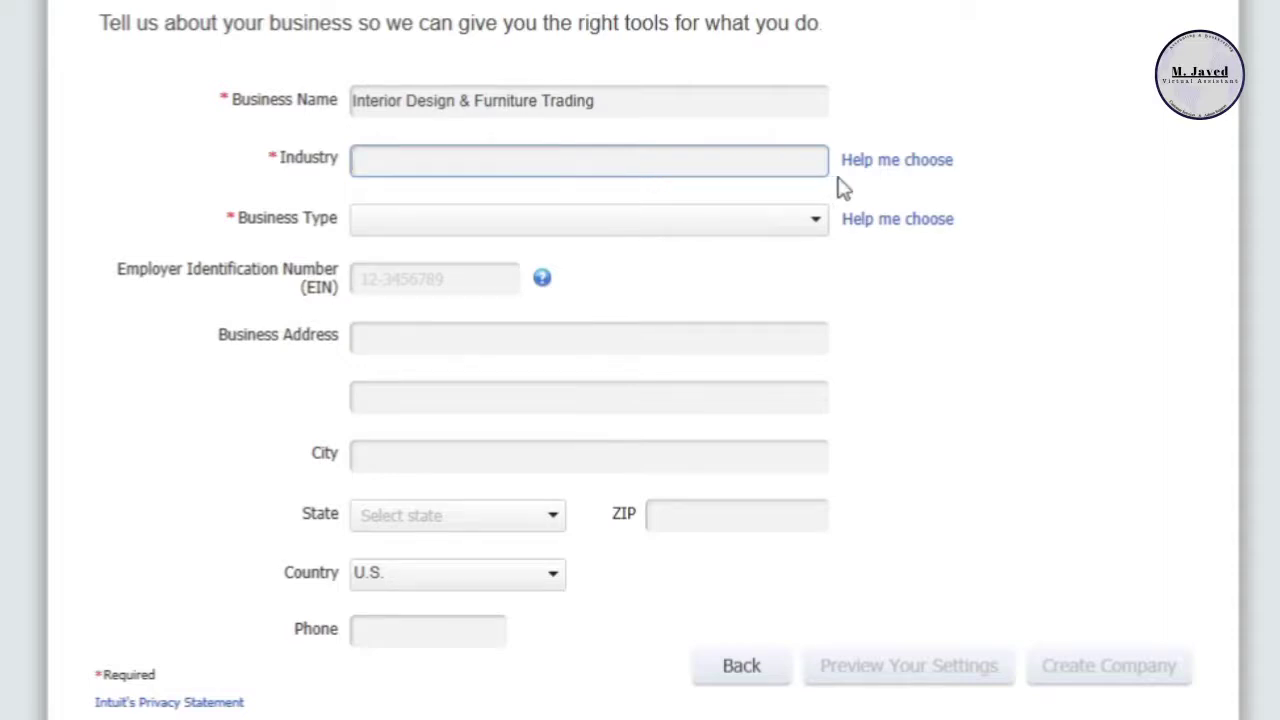
Step: Open the guided industry chooser and preview the Agriculture, Ranching, or Farming accounts
click(874, 163)
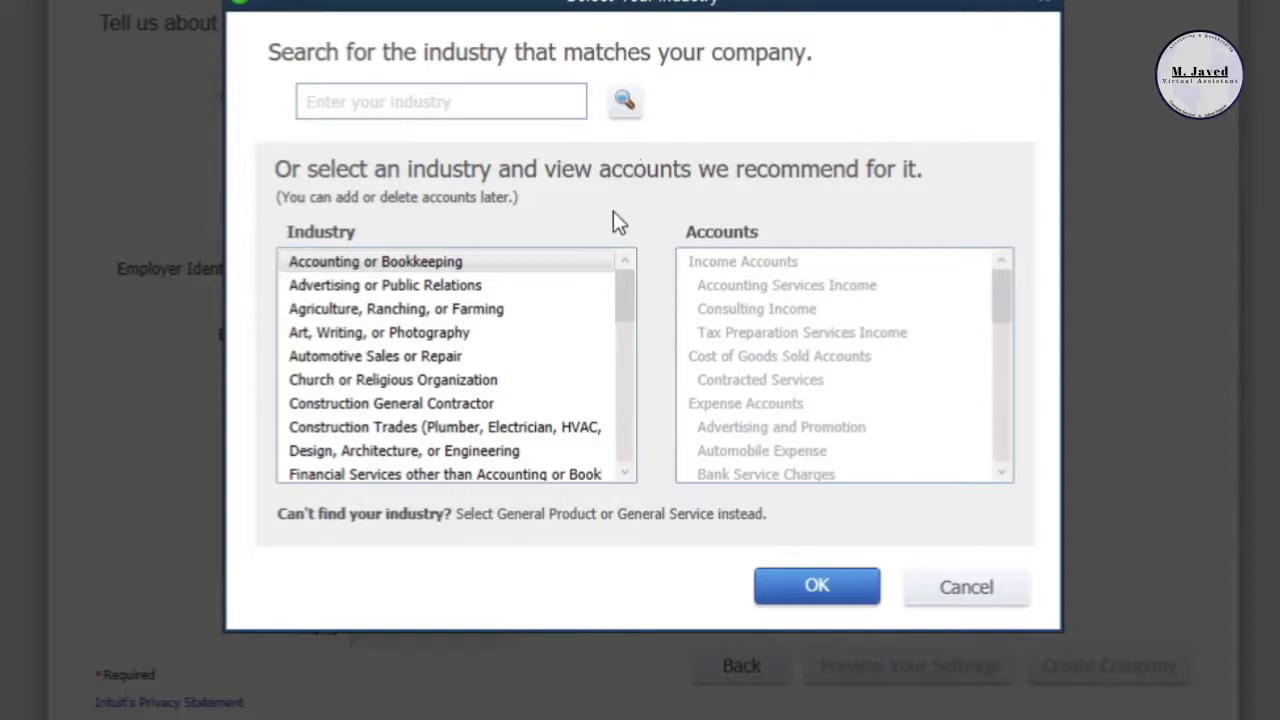
scroll(588, 314, down, 8)
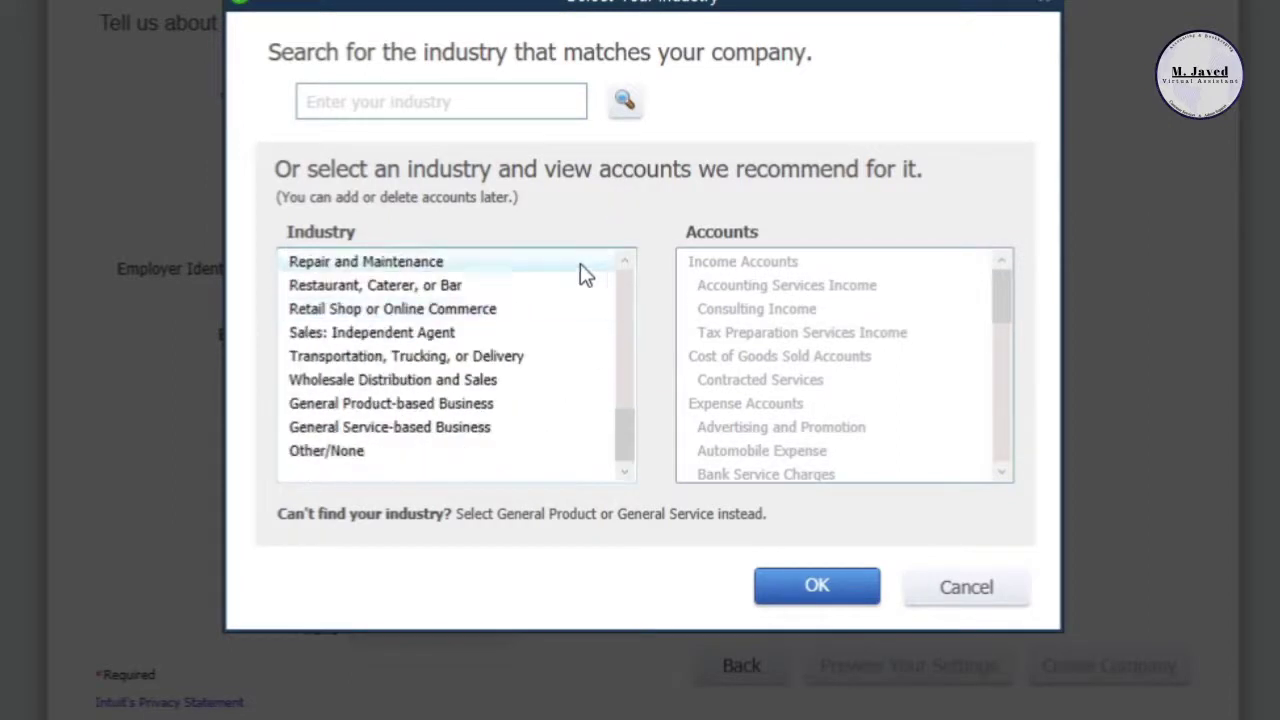
scroll(540, 370, up, 3)
scroll(533, 358, up, 5)
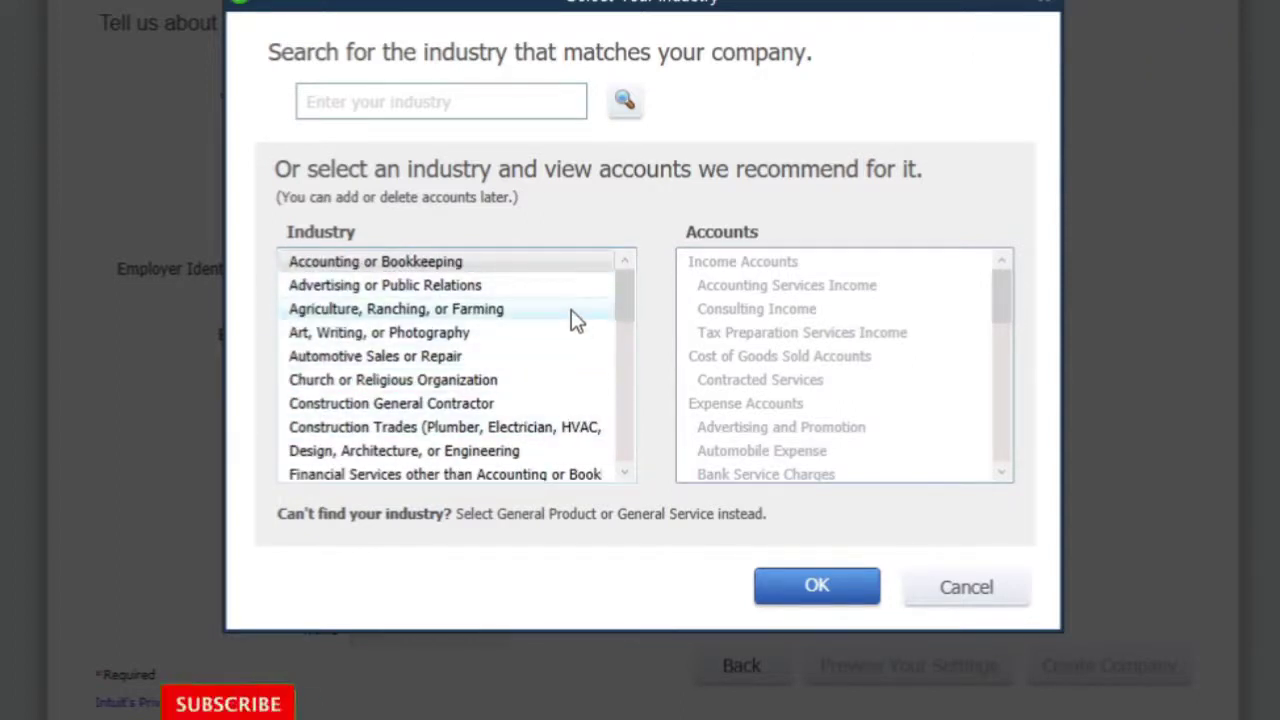
click(571, 309)
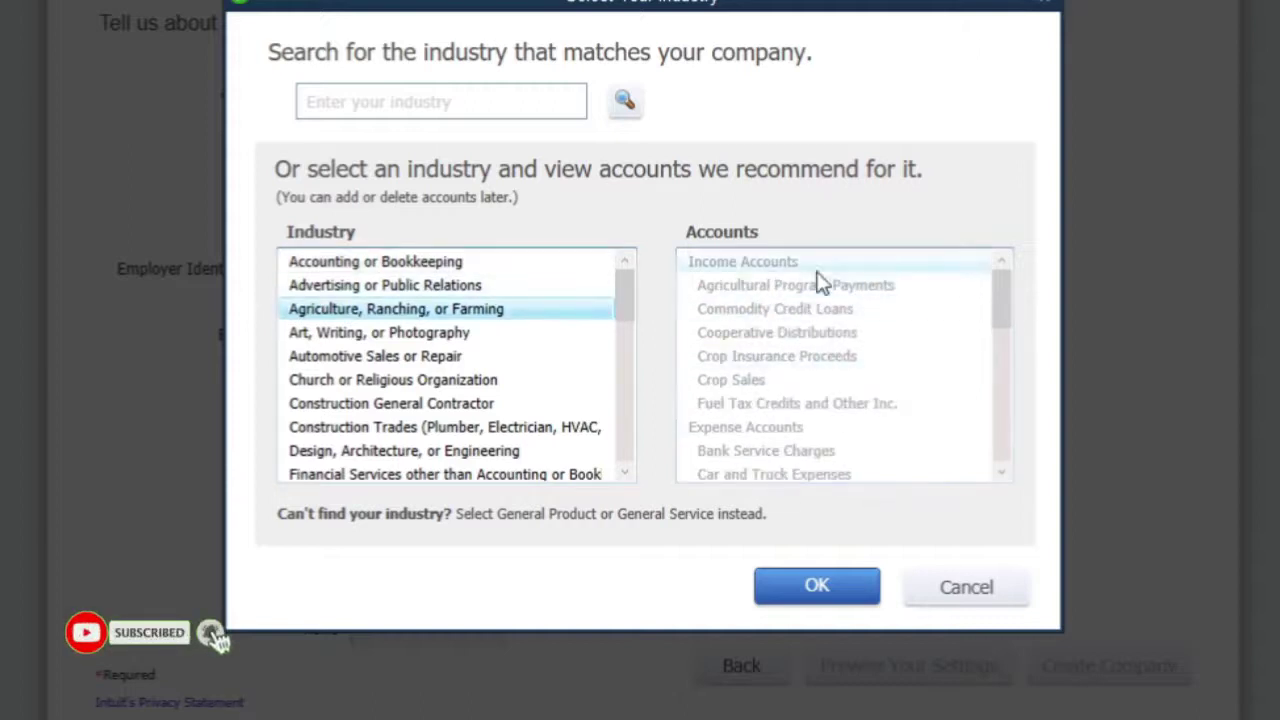
Step: Preview accounts for Church, Lodging, and finally Retail Shop or Online Commerce
scroll(843, 380, down, 7)
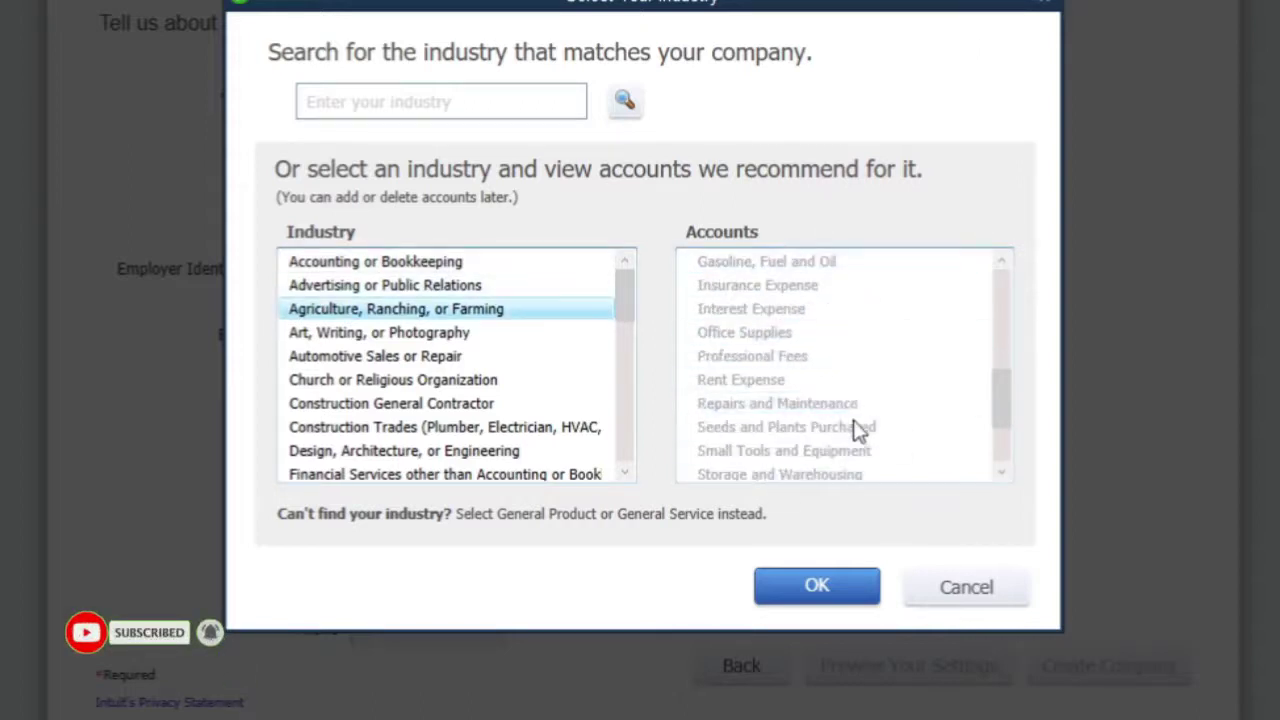
scroll(849, 420, up, 7)
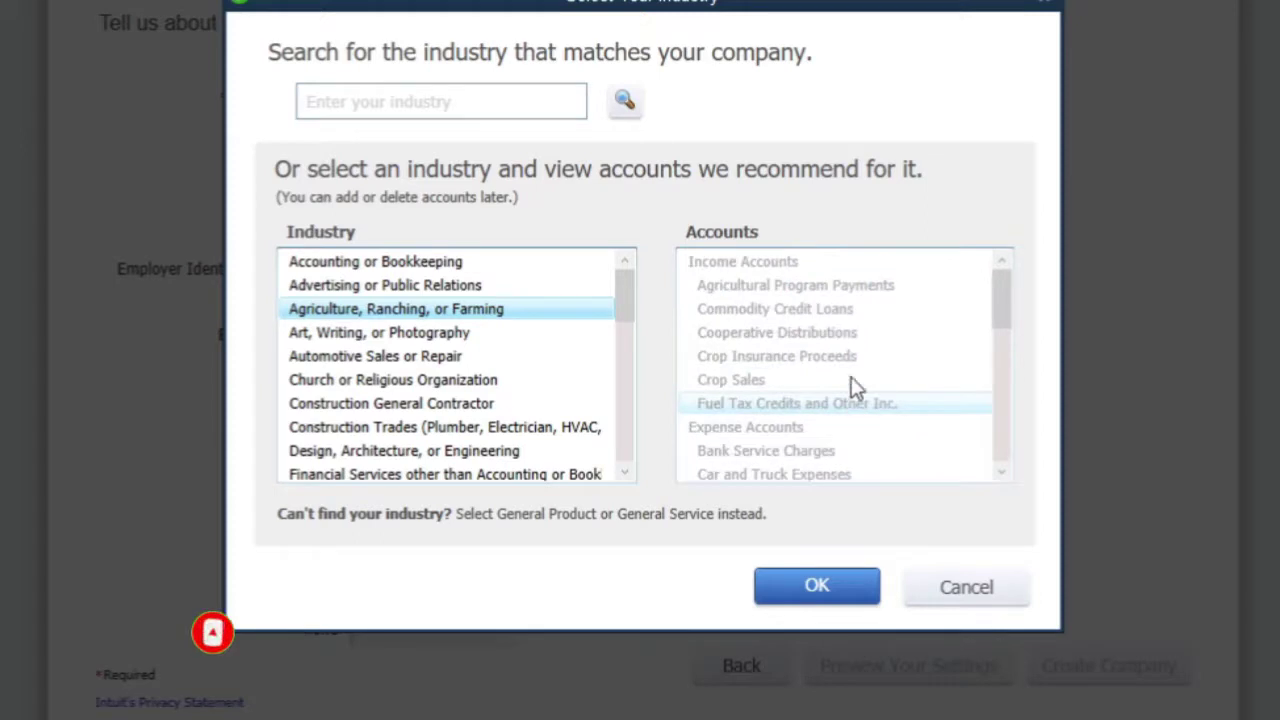
click(563, 378)
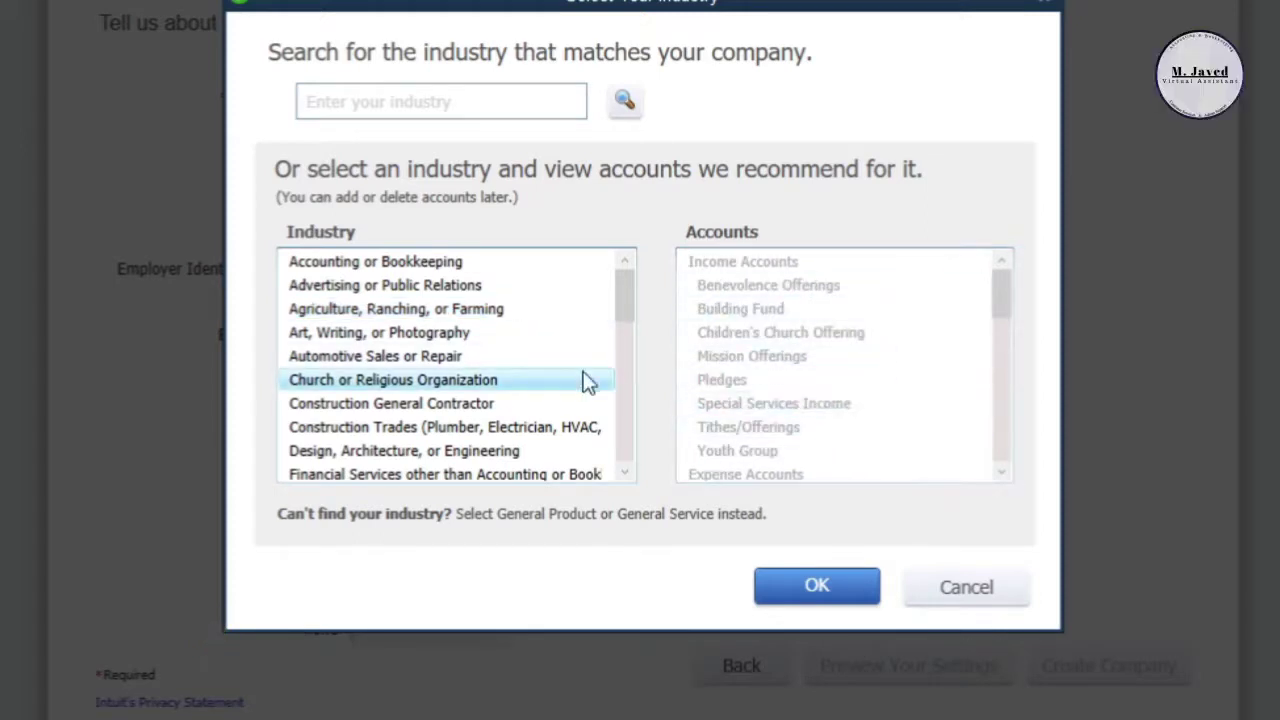
scroll(586, 380, down, 3)
click(566, 403)
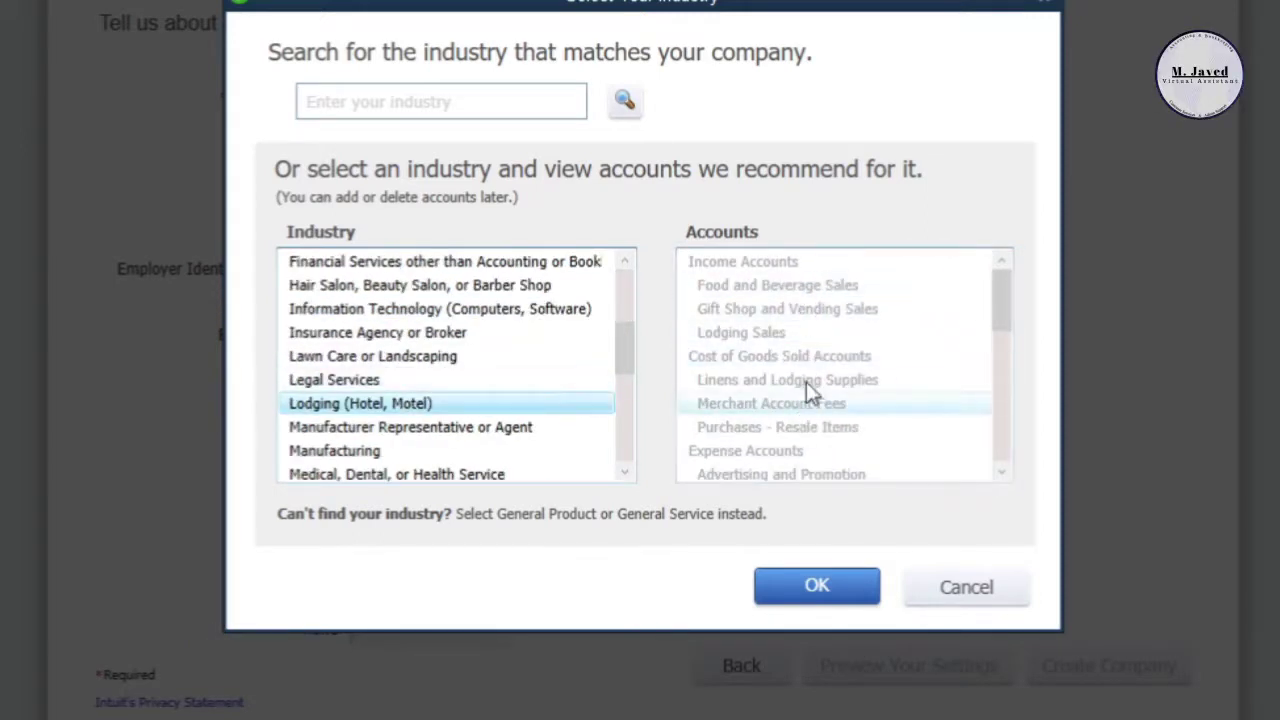
scroll(498, 369, down, 5)
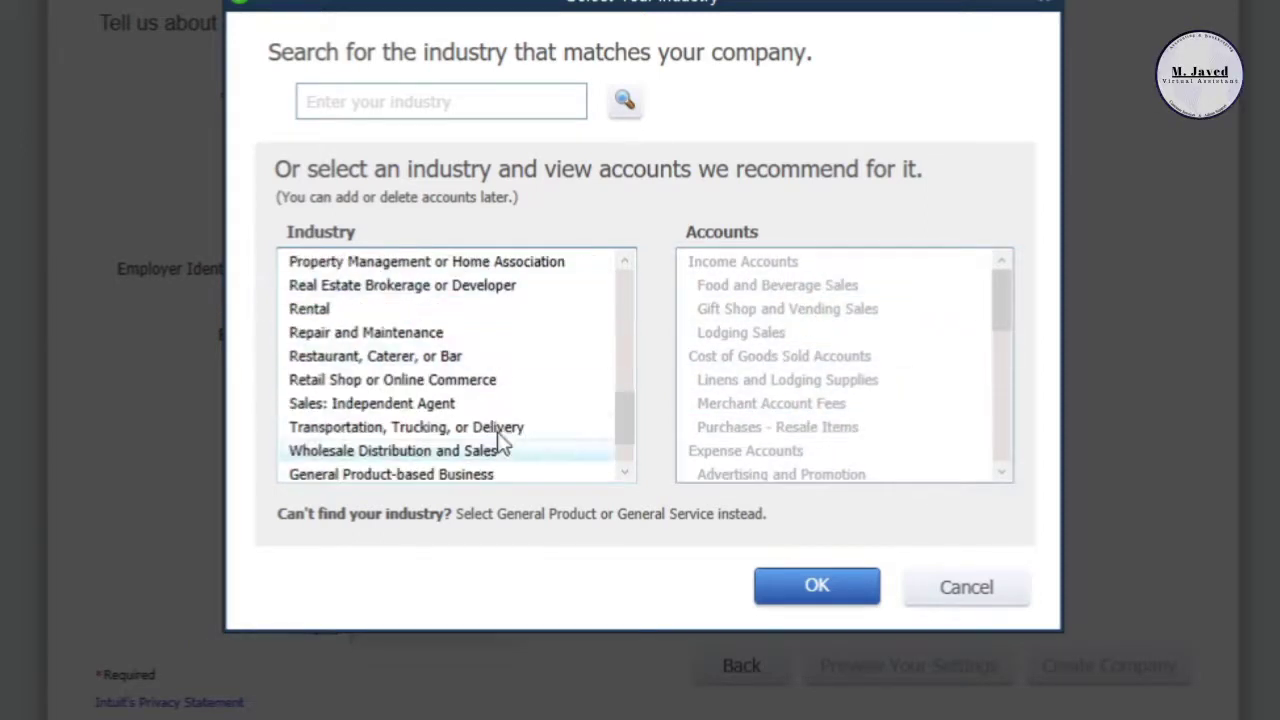
click(557, 388)
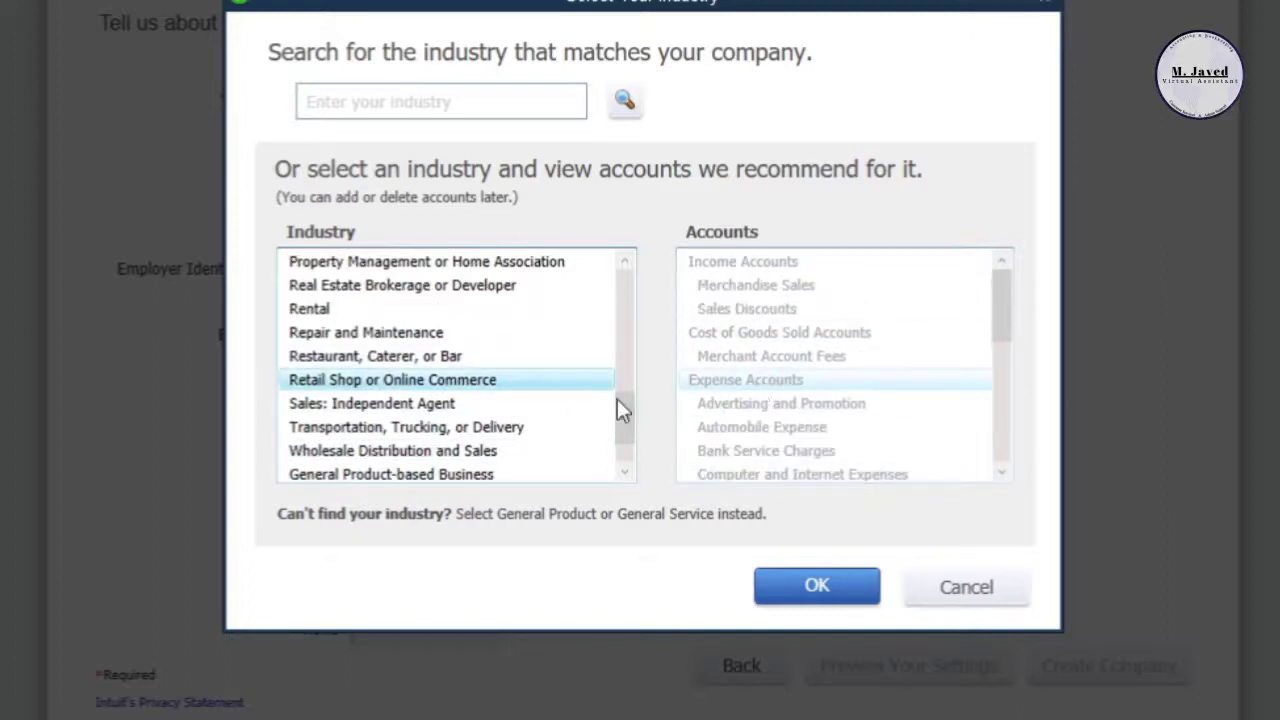
scroll(491, 400, down, 1)
scroll(490, 388, up, 5)
scroll(489, 385, up, 3)
Step: Search industries for 'Tra', 'Acc' and 'Des', picking Design, Architecture, or Engineering
click(499, 102)
text(Tra)
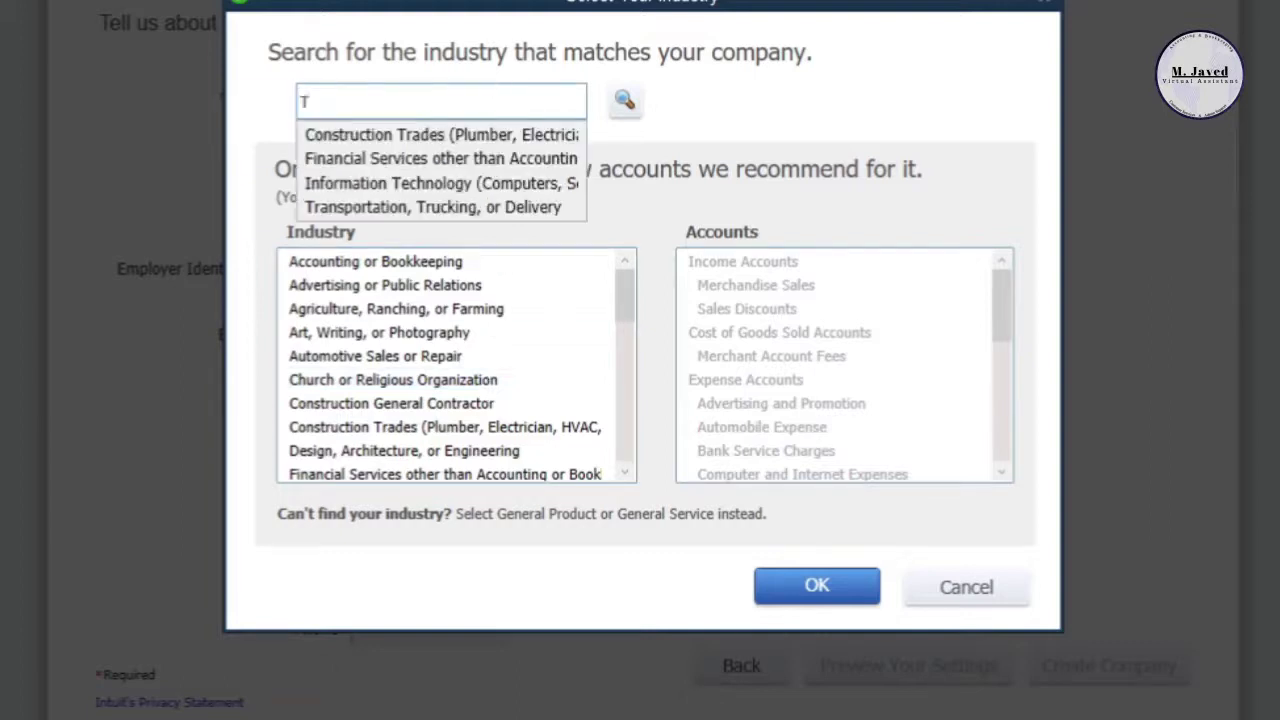
key(BackSpace)
key(BackSpace)
key(BackSpace)
text(Acc)
key(BackSpace)
key(BackSpace)
key(BackSpace)
text(Des)
click(542, 141)
Step: Compare General Product-based and General Service-based Business, selecting General Service-based Business
scroll(800, 277, down, 5)
scroll(857, 349, up, 5)
scroll(625, 364, down, 3)
scroll(625, 364, down, 5)
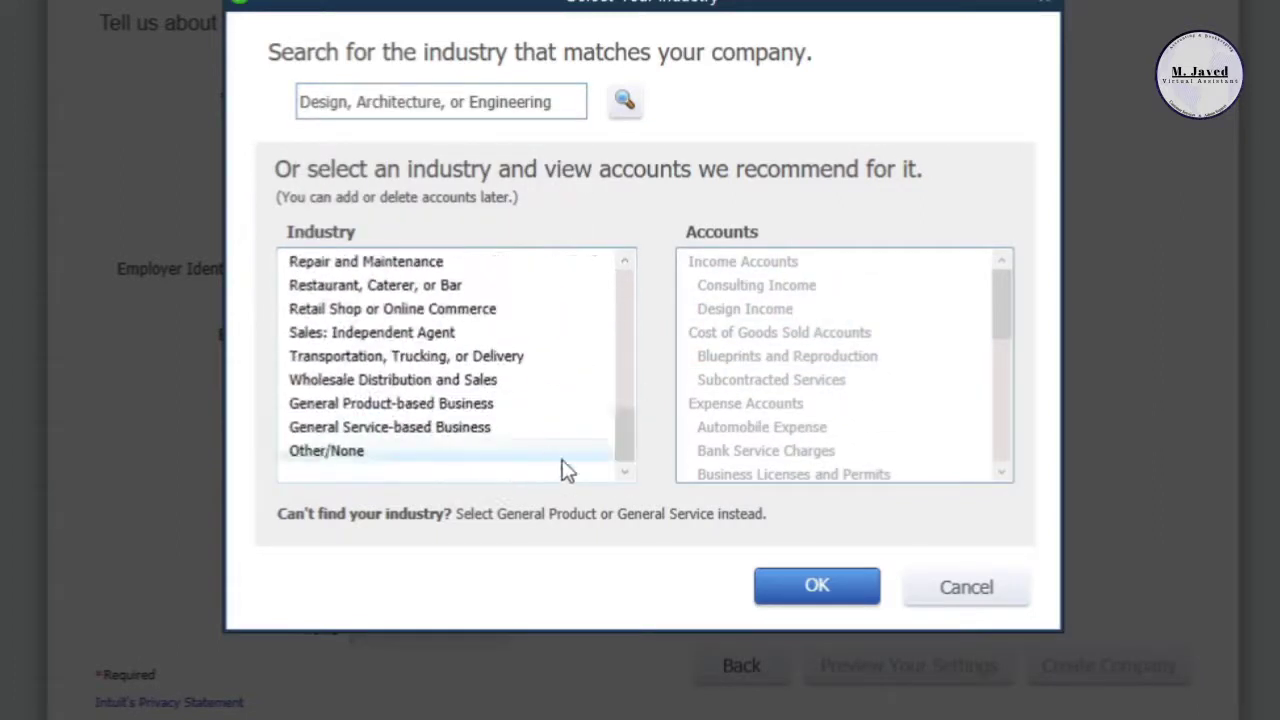
click(492, 404)
click(493, 428)
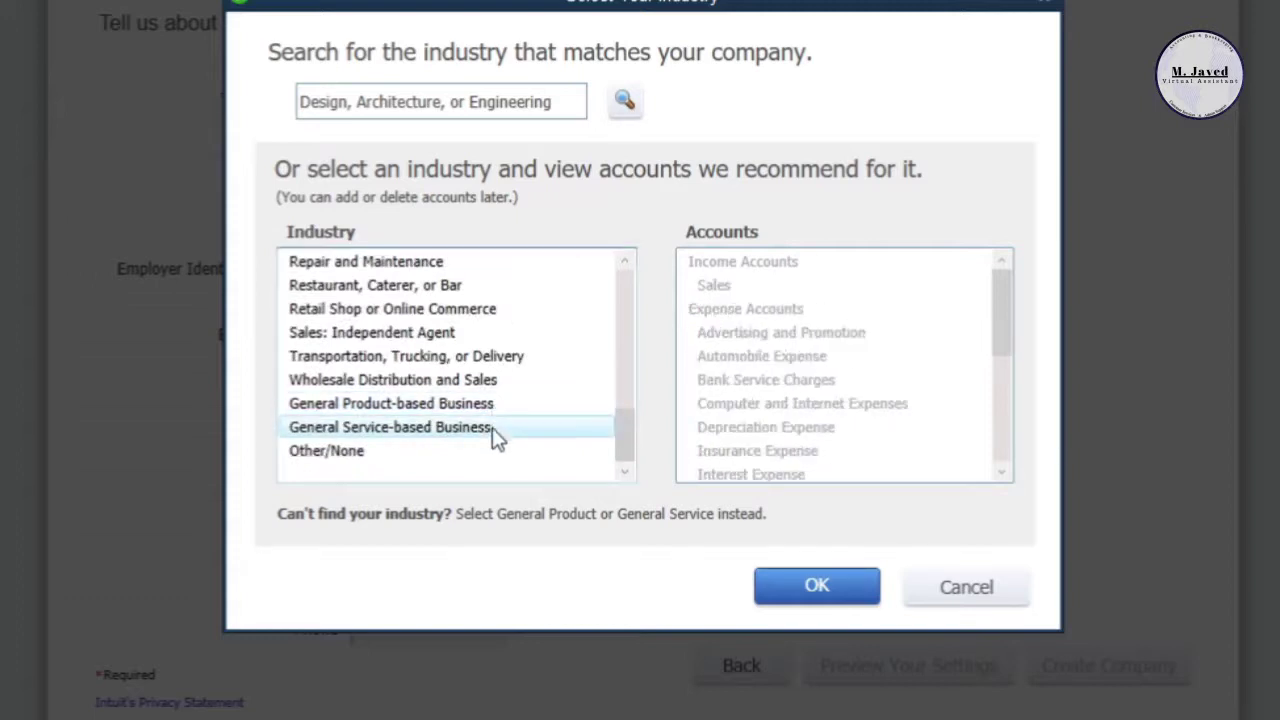
click(492, 408)
click(492, 429)
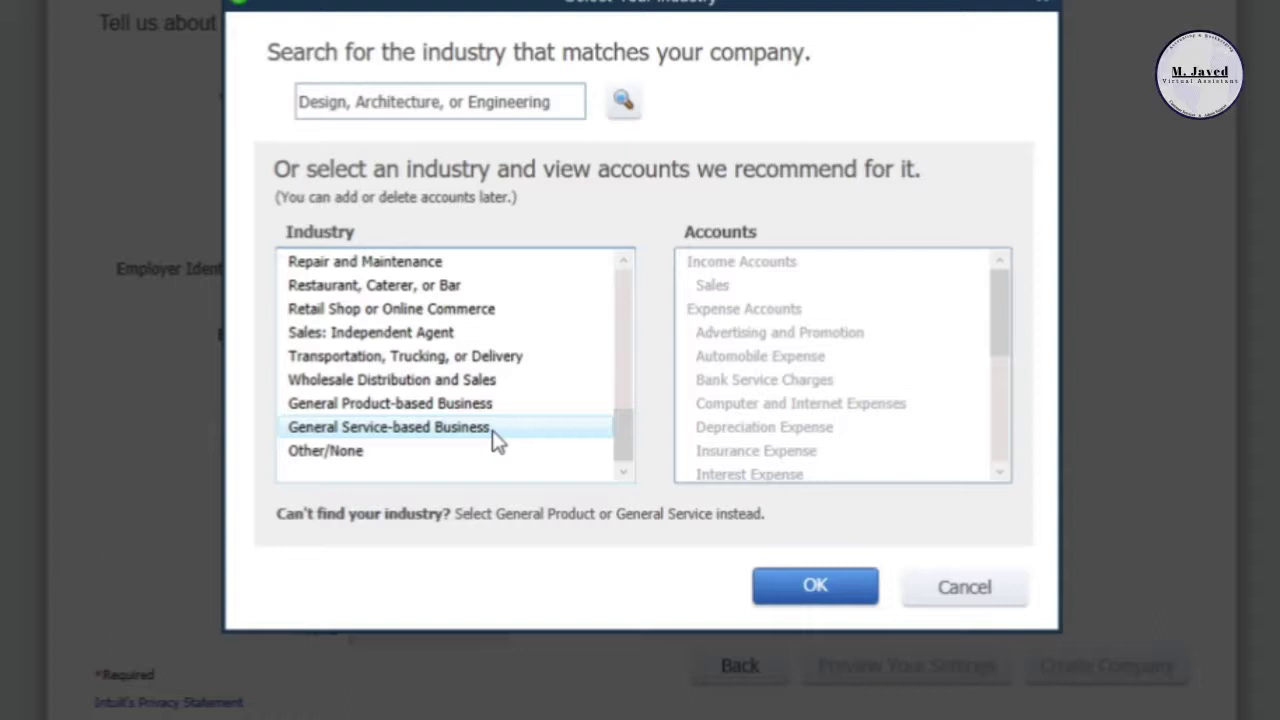
Step: Keep General Service-based Business as the industry and confirm the picker with OK
click(560, 430)
scroll(787, 360, down, 3)
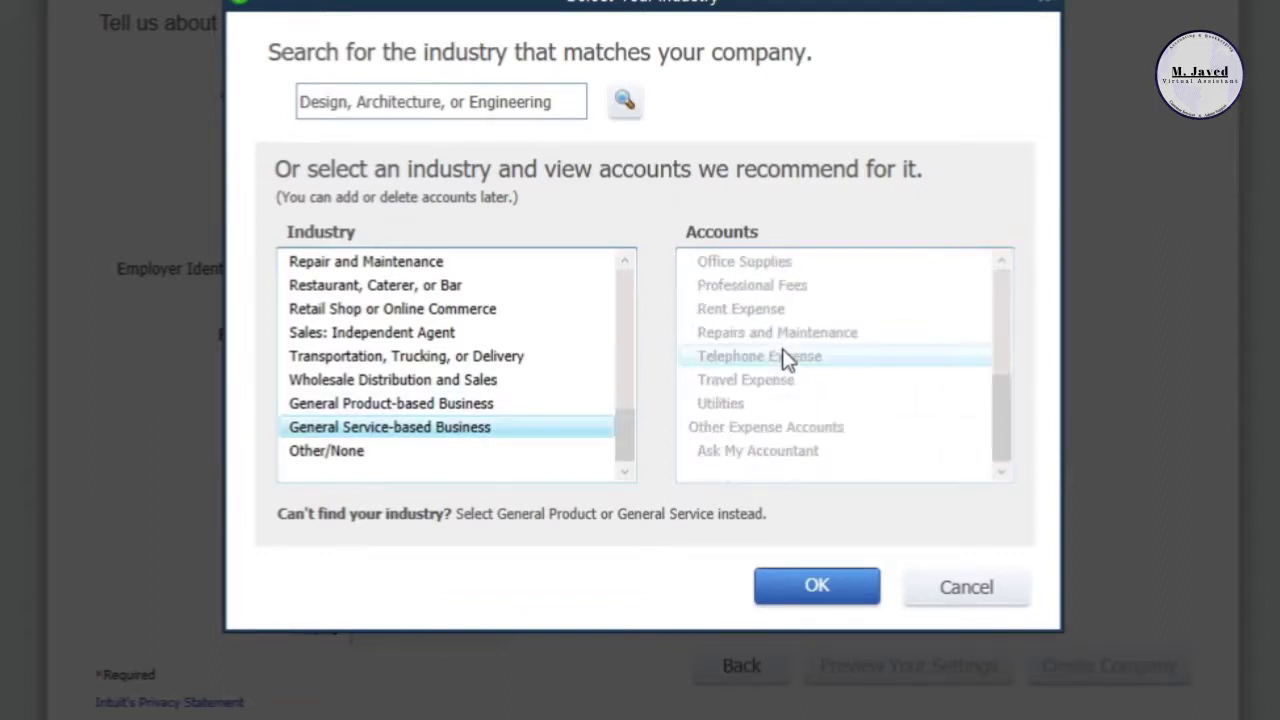
scroll(766, 377, up, 4)
scroll(764, 420, down, 1)
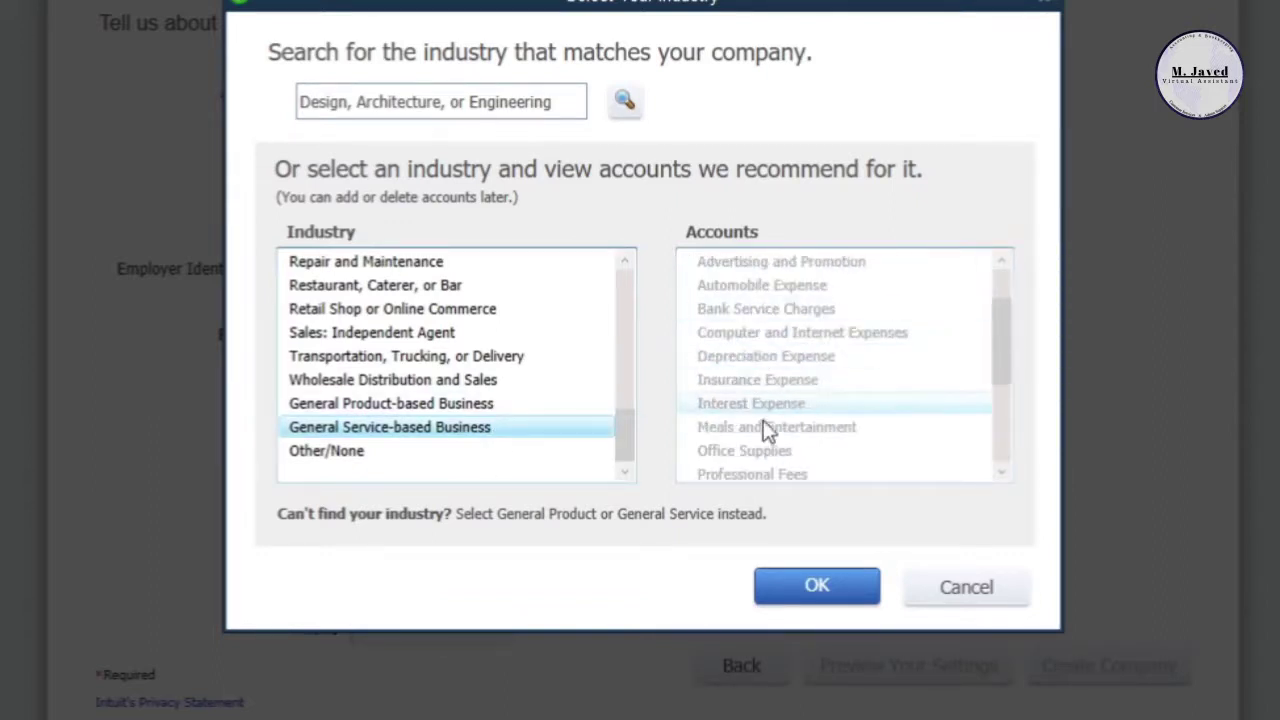
click(791, 598)
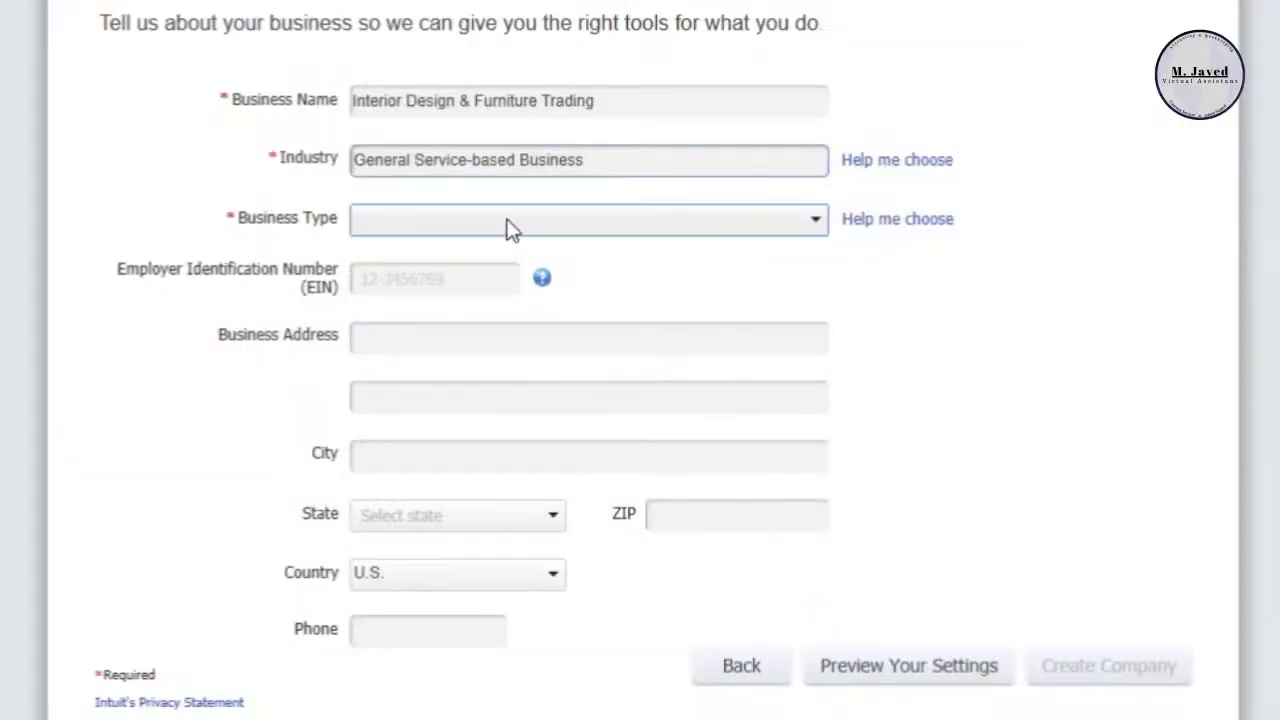
Step: Pick Sole Proprietorship from the Business Type list
click(471, 226)
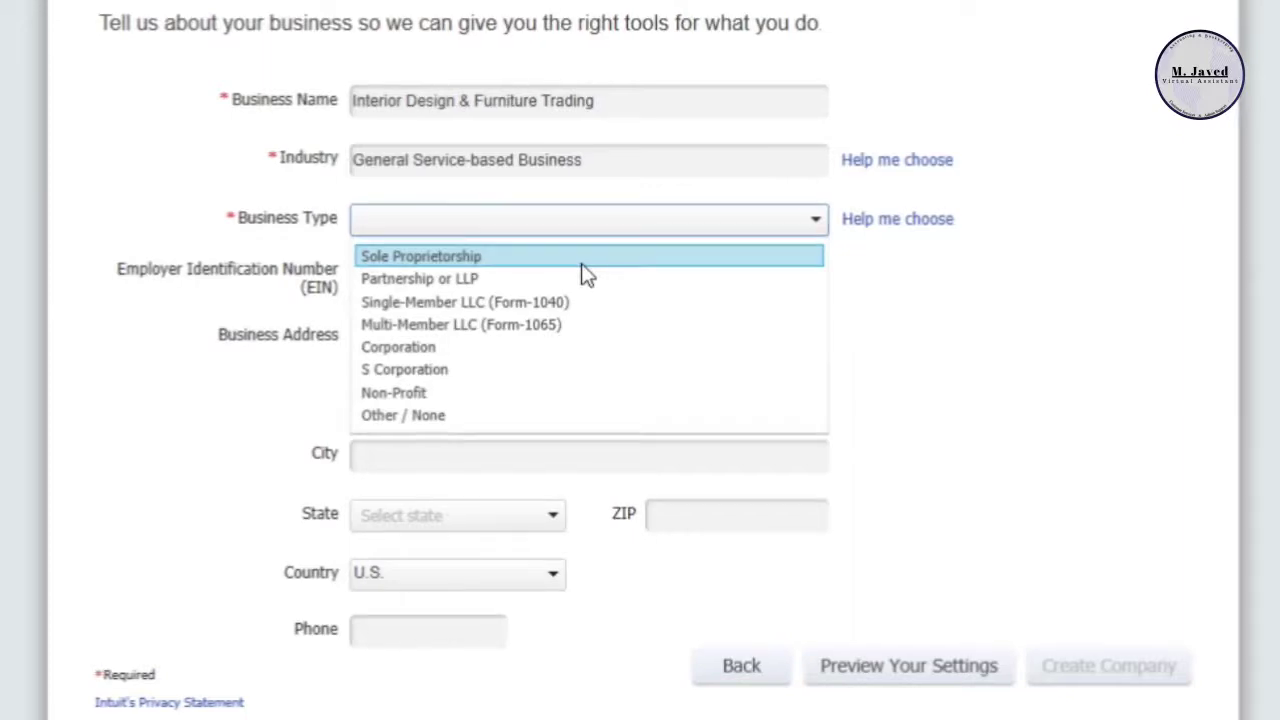
click(580, 263)
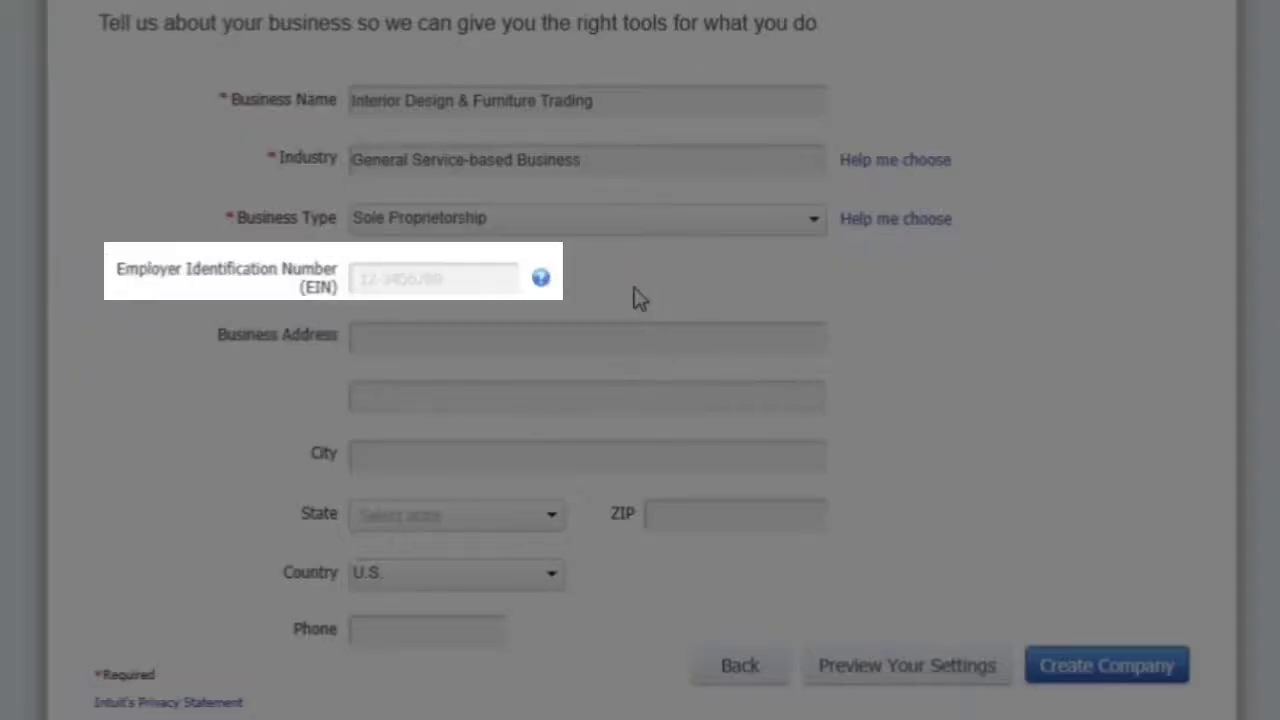
Step: Enter the business street address and city, pick the state, and add the ZIP and phone number
click(520, 333)
text(Main Street)
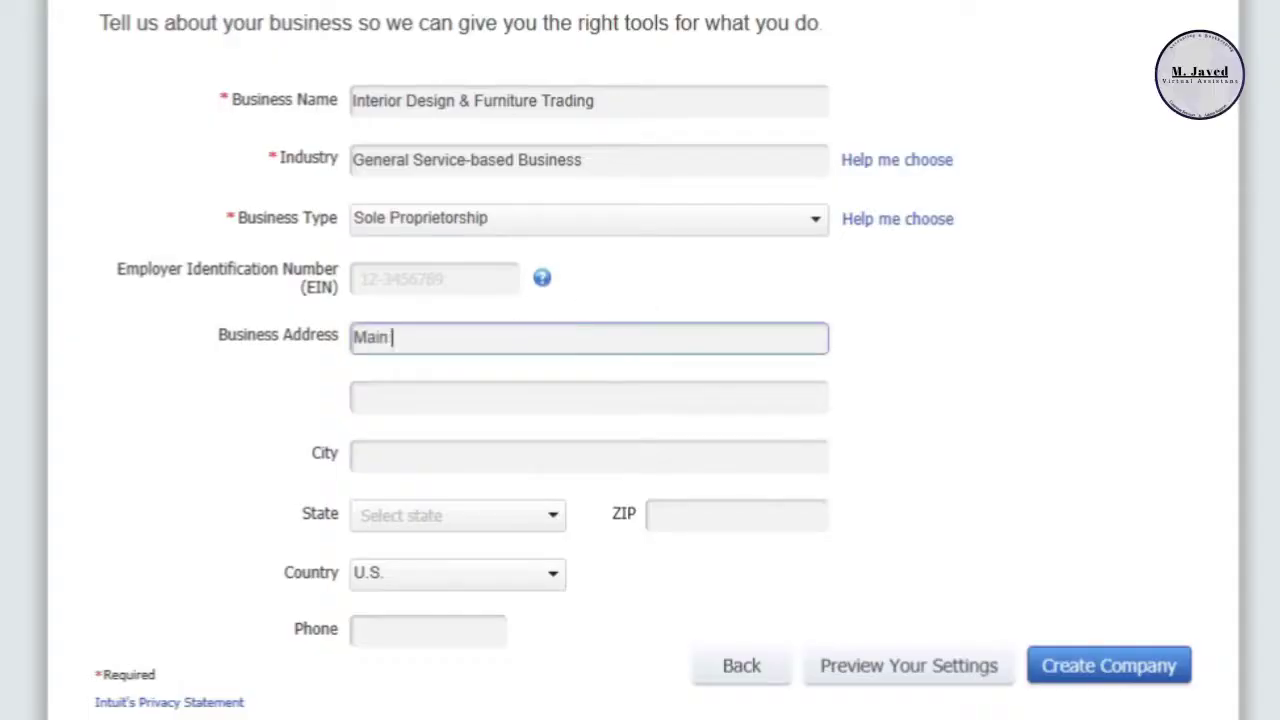
click(457, 457)
text(Las Vagas)
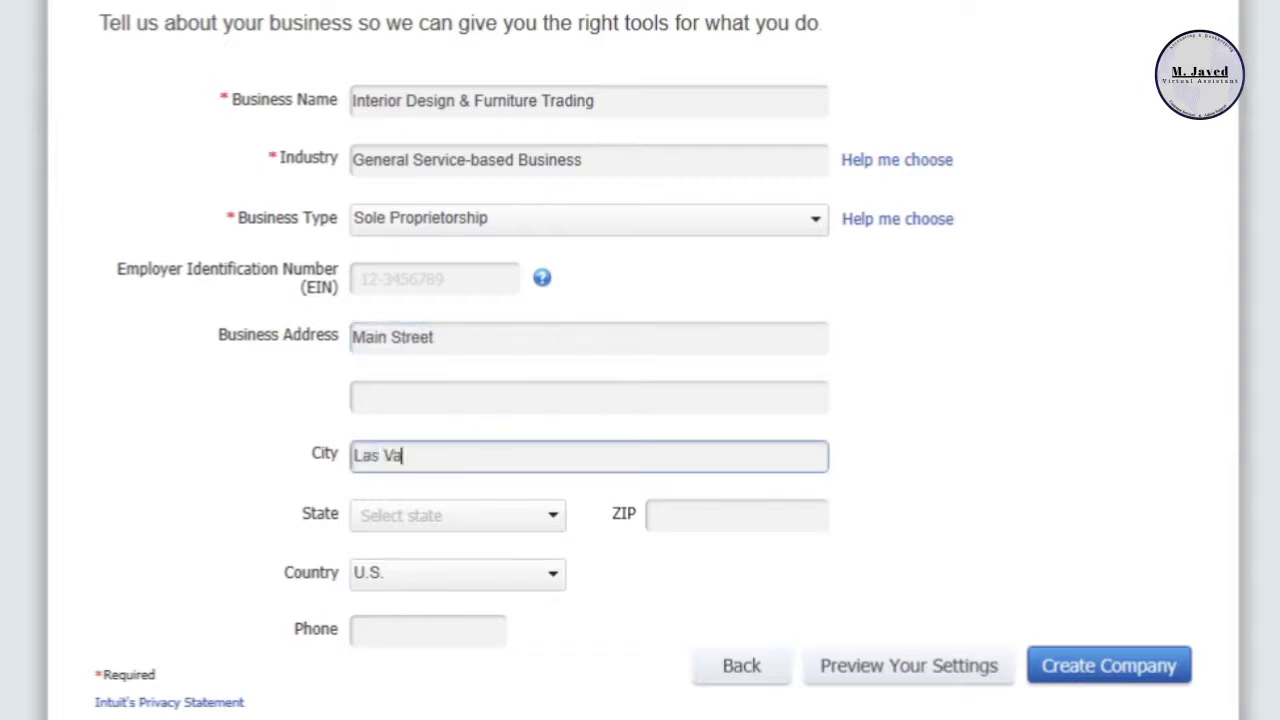
click(457, 514)
scroll(460, 454, down, 8)
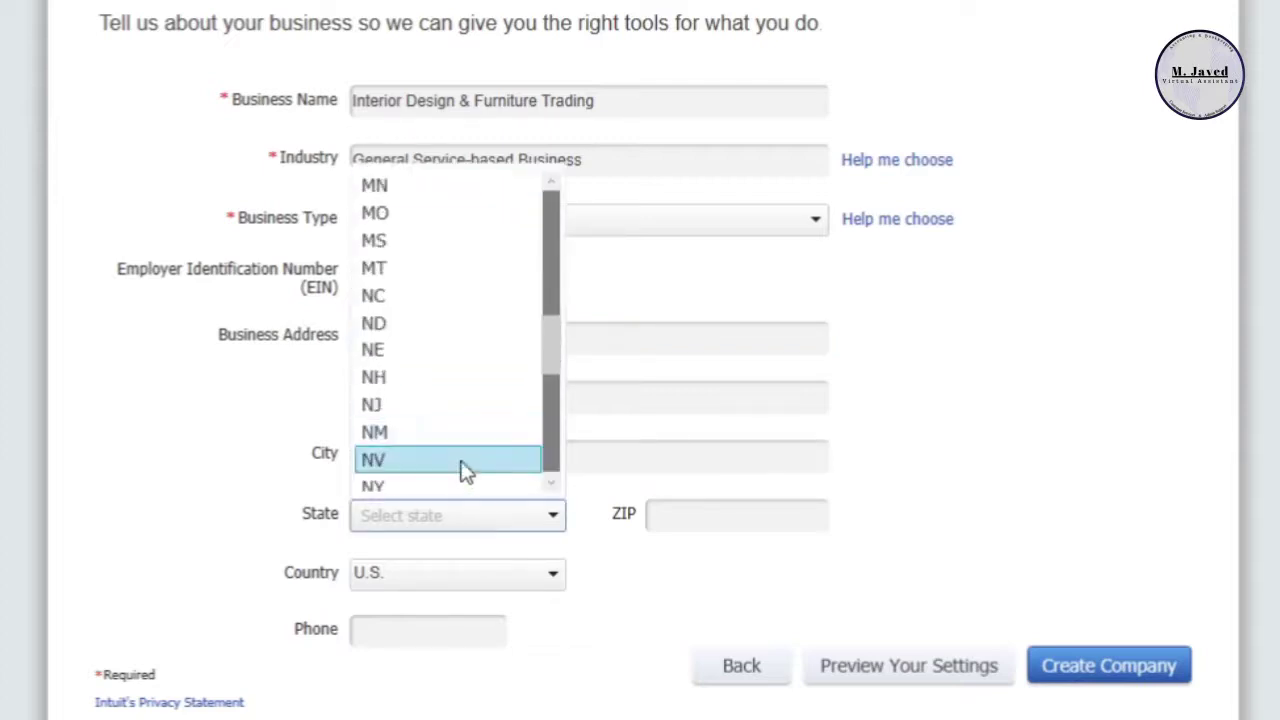
click(460, 457)
click(731, 517)
text(89126)
click(446, 634)
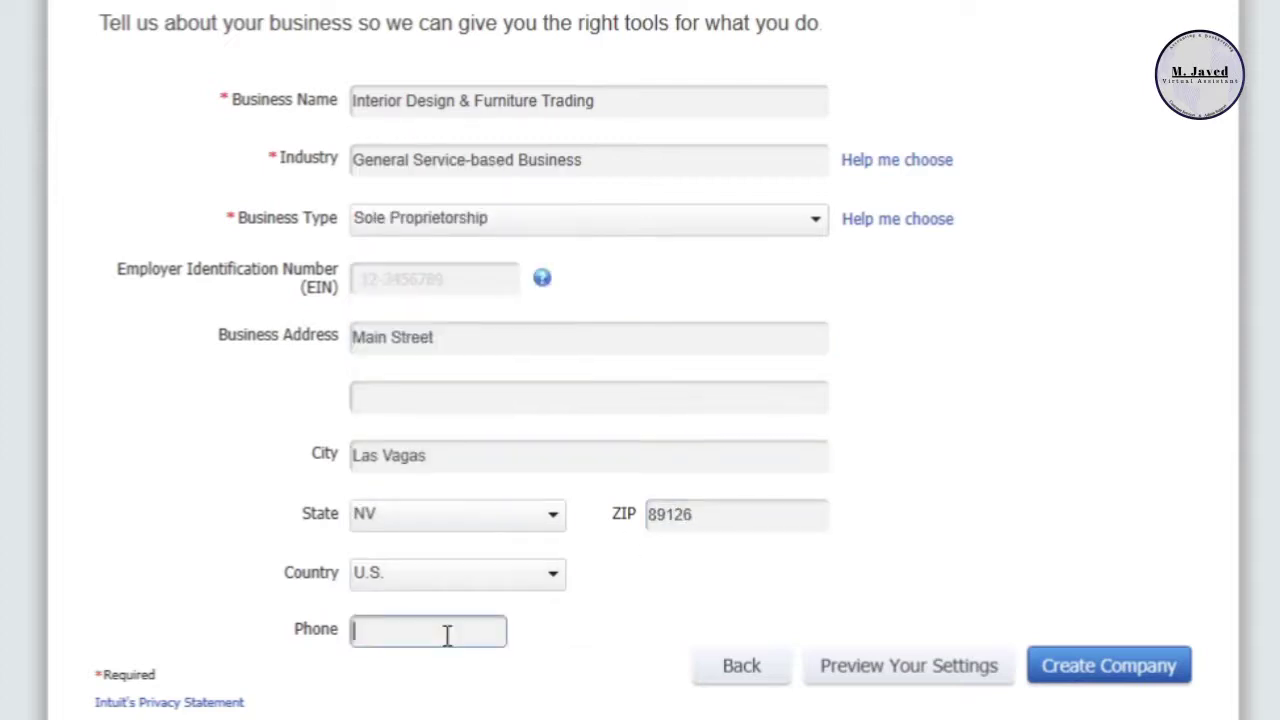
text(123 123 1234)
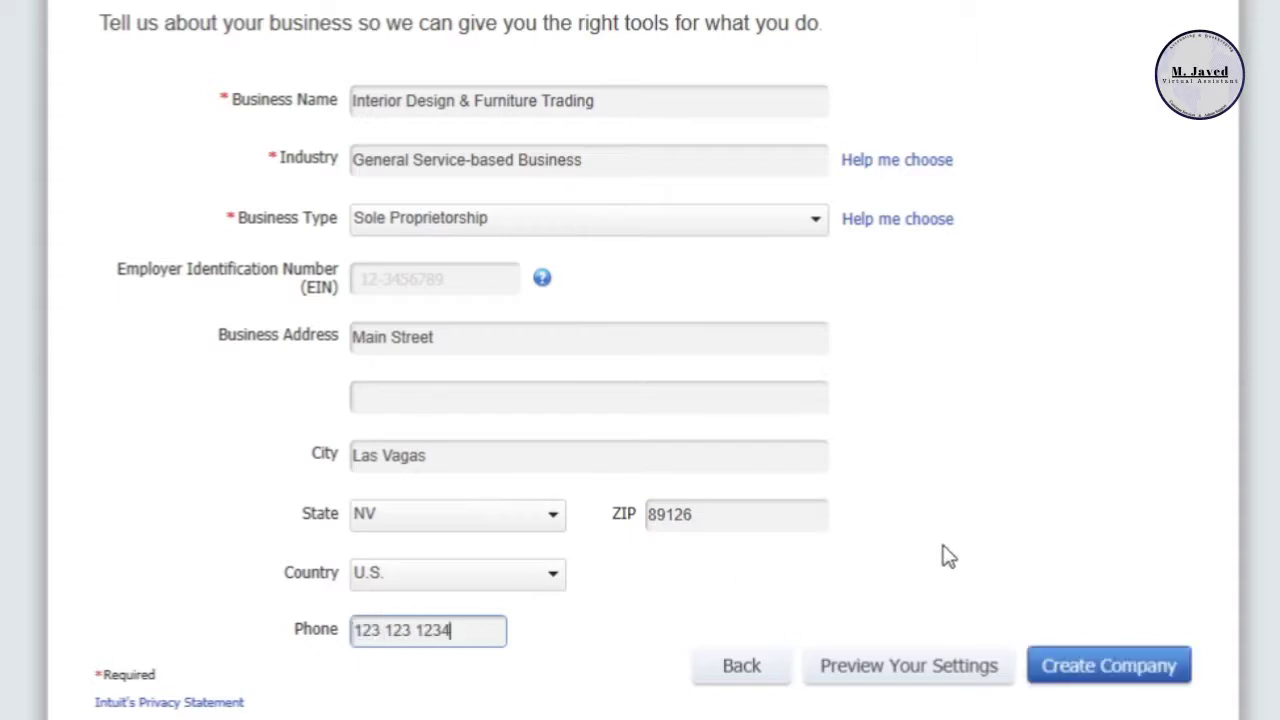
Step: Create the Interior Design & Furniture Trading company file and skip straight to its Home page
click(1090, 664)
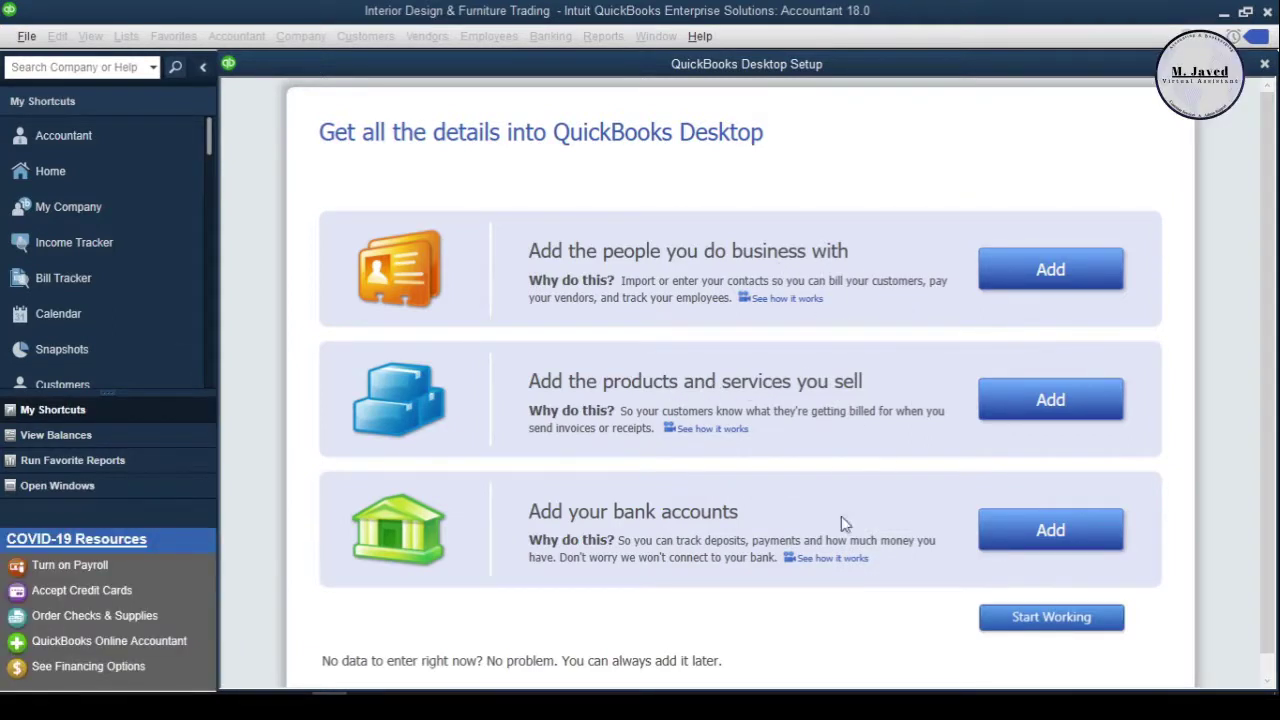
scroll(862, 518, down, 1)
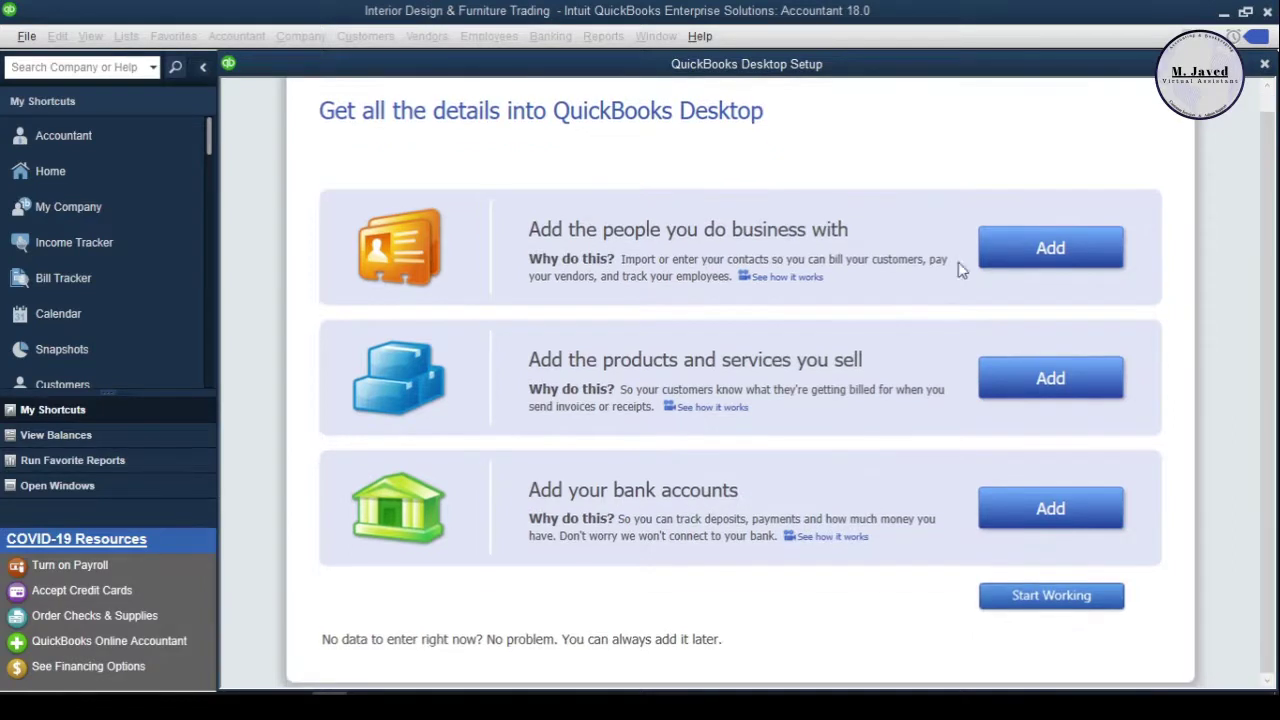
click(1022, 600)
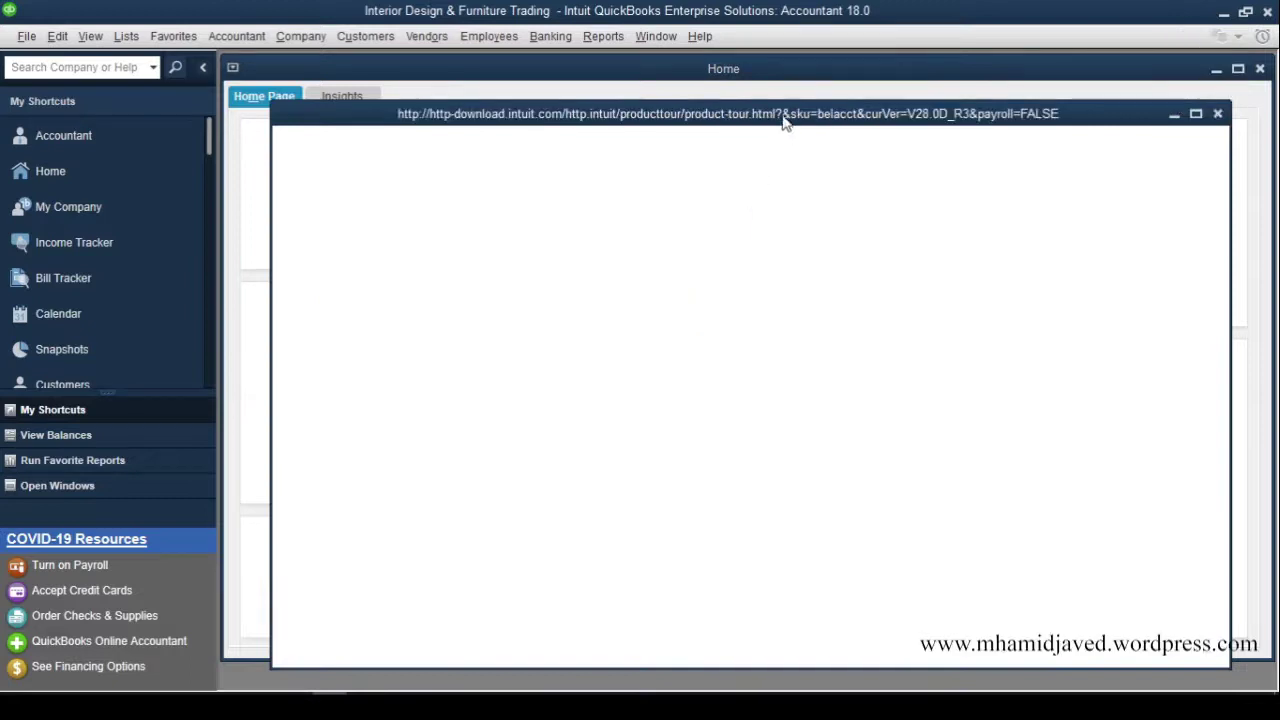
drag(786, 114, 771, 83)
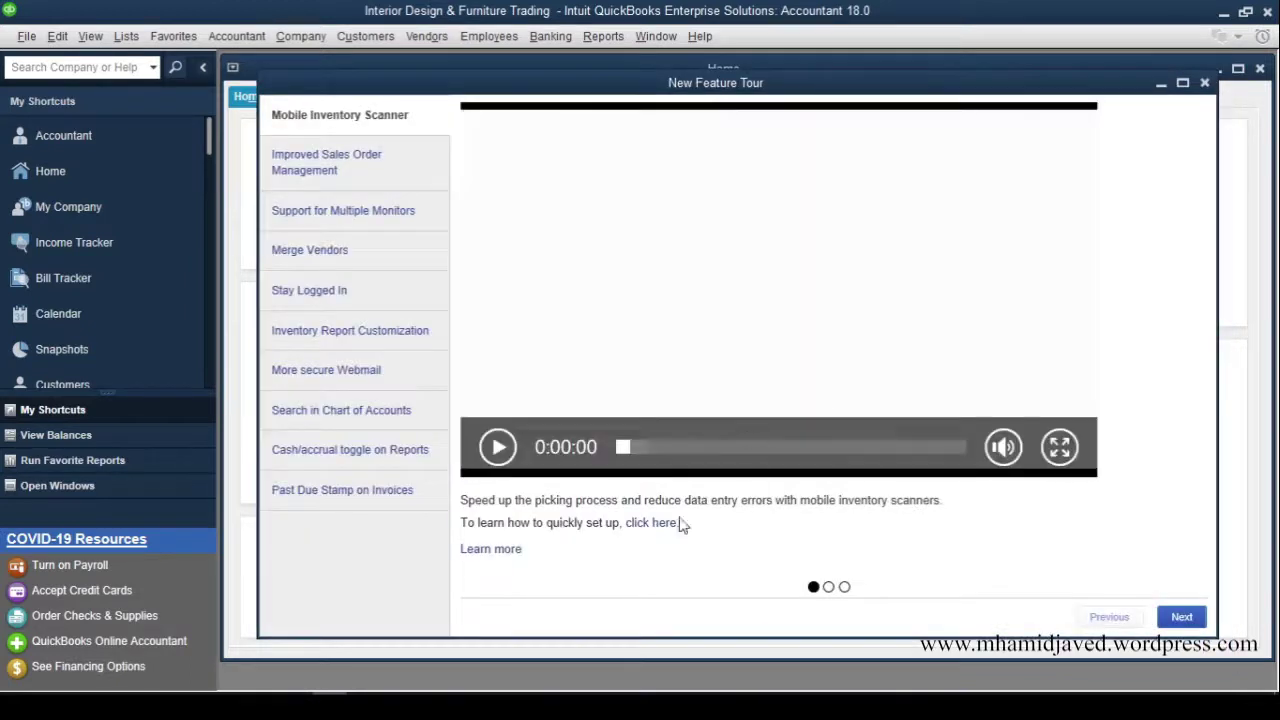
click(498, 447)
click(498, 447)
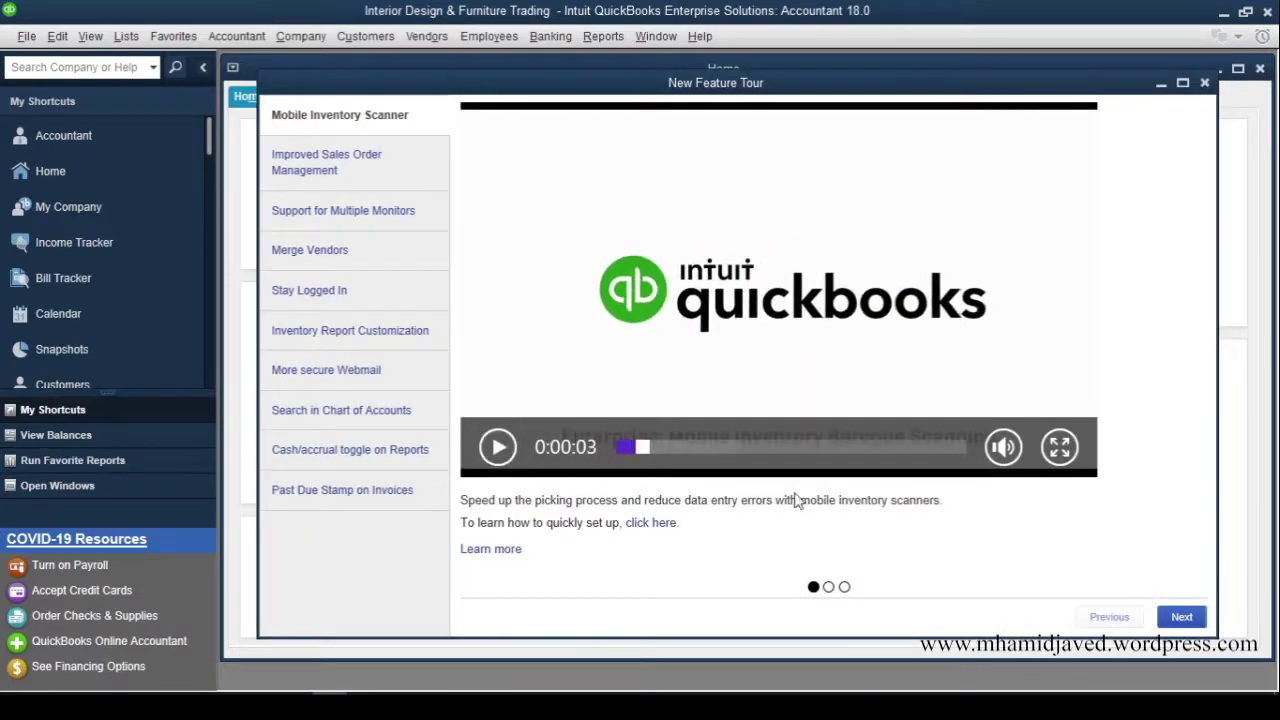
click(1182, 616)
click(1181, 614)
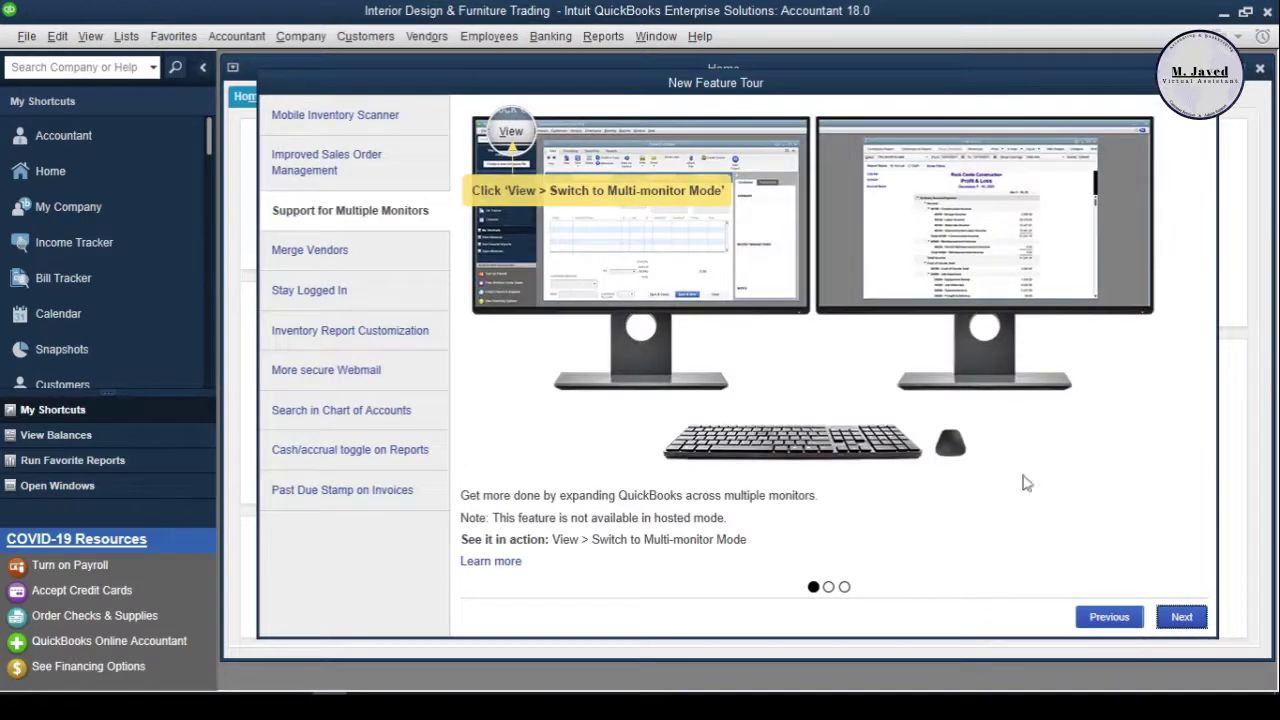
click(1260, 68)
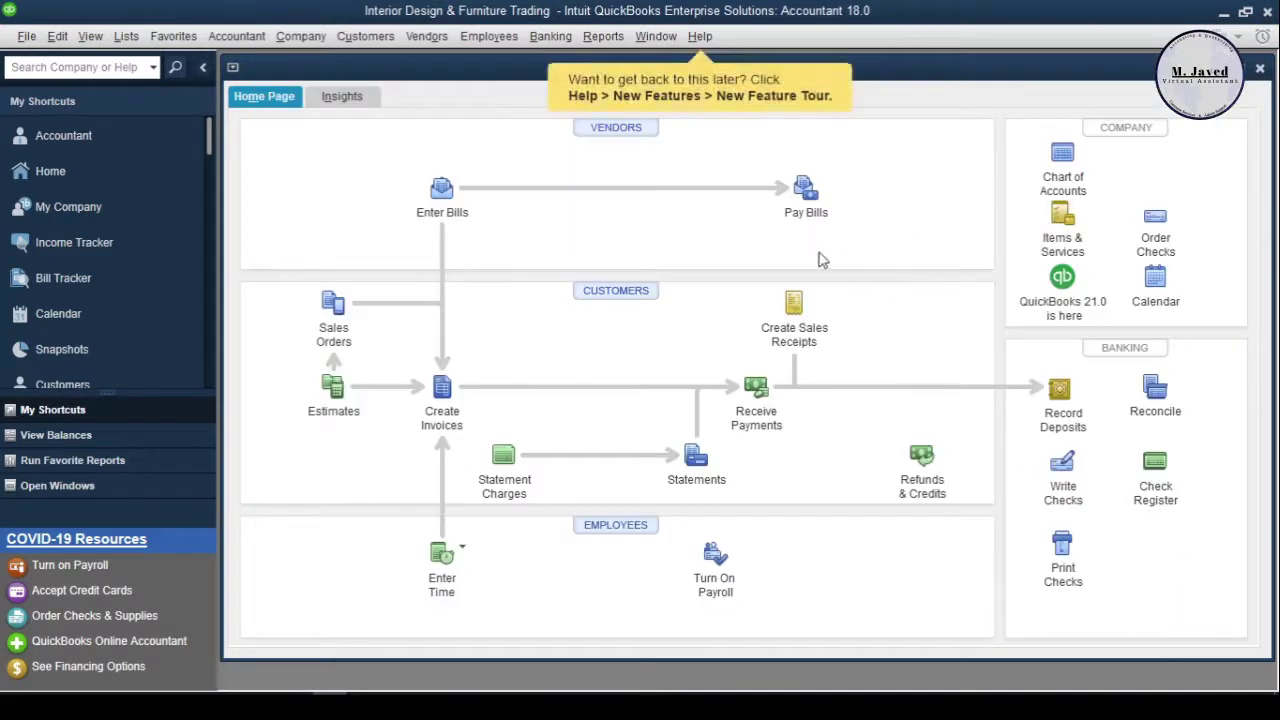